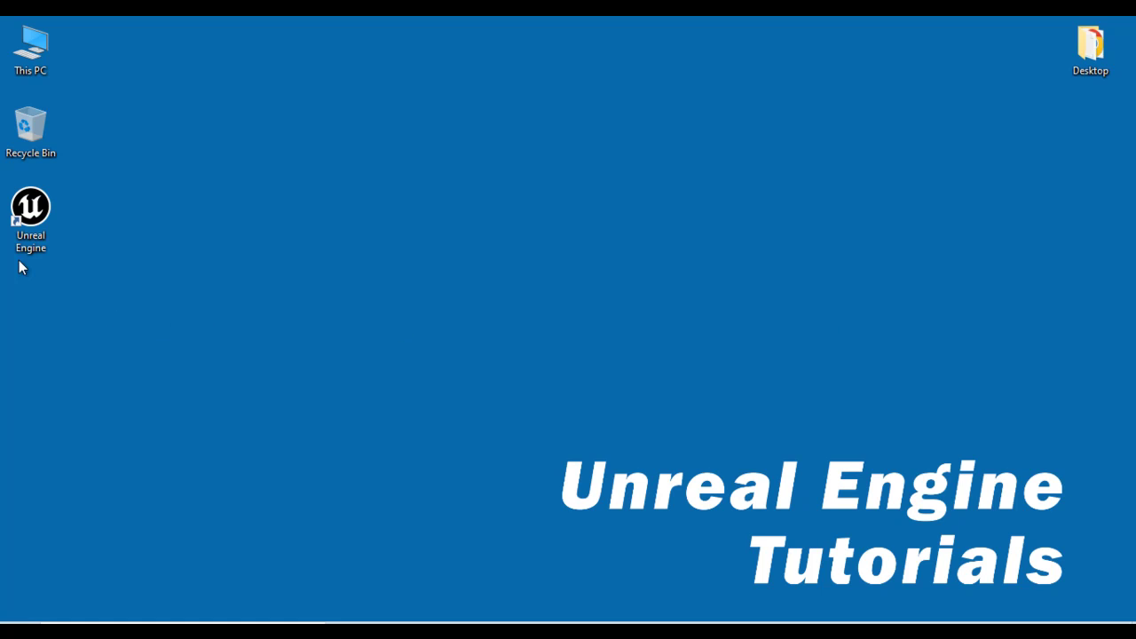
Create a Blank project named MyProject1 with Starter Content on the Desktop
{"action": "double_click", "coordinate": [43, 241]}
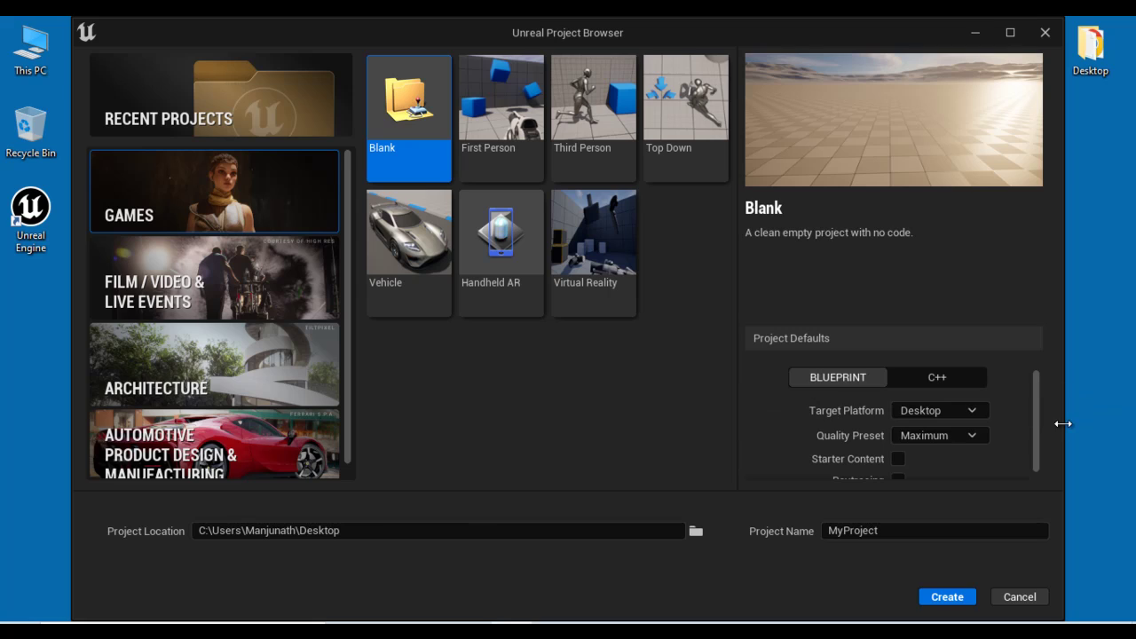
{"action": "left_click_drag", "start_coordinate": [1037, 405], "coordinate": [1037, 442]}
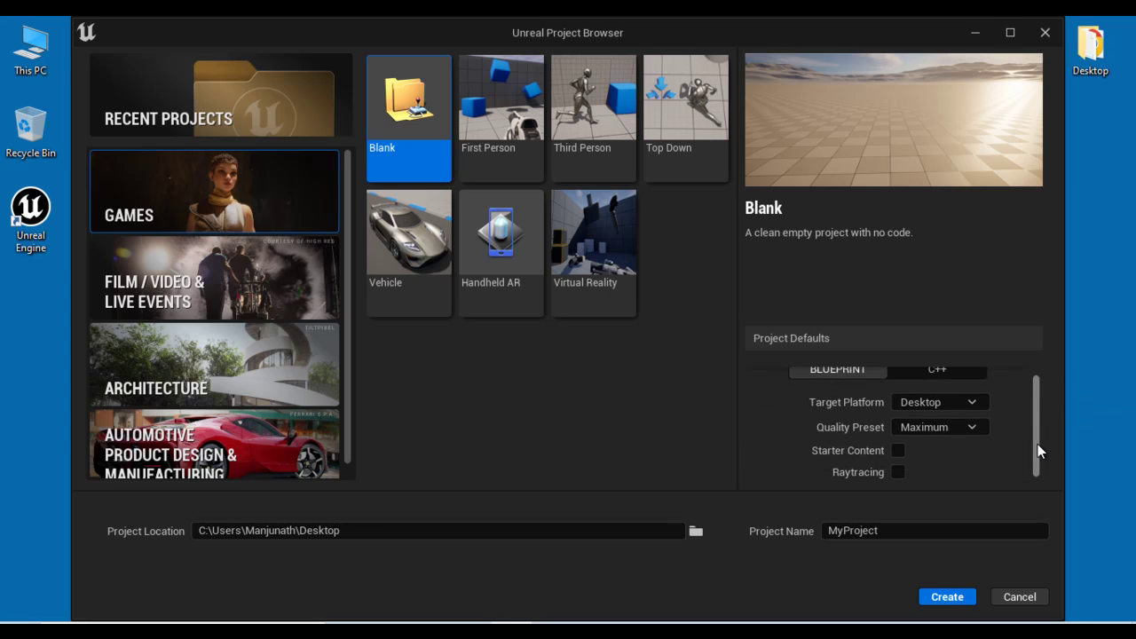
{"action": "left_click", "coordinate": [898, 451]}
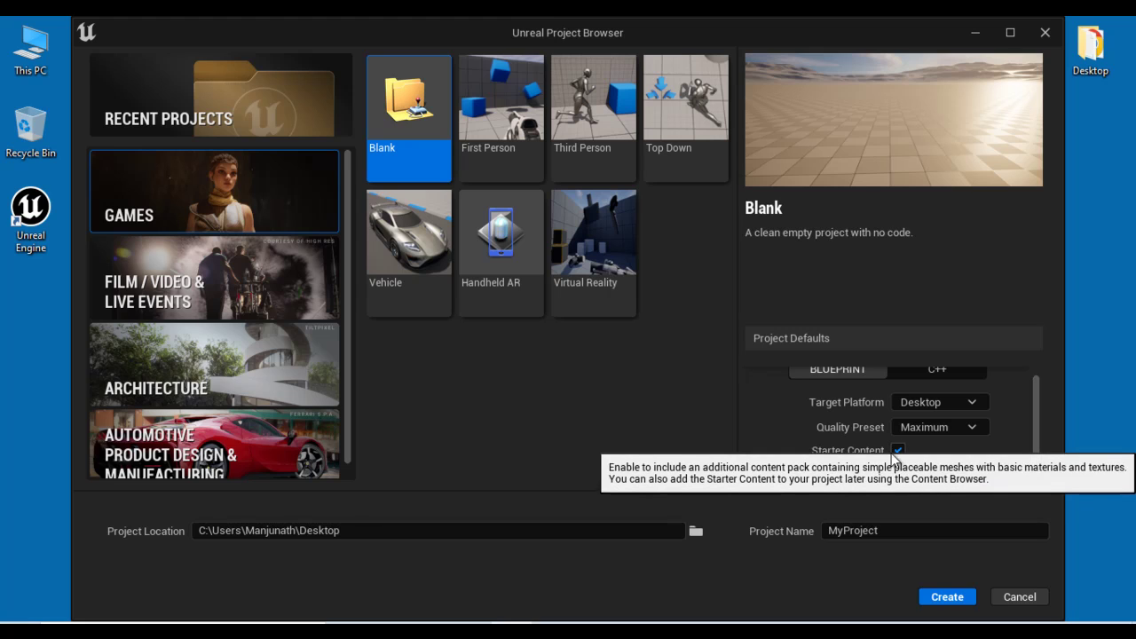
{"action": "left_click", "coordinate": [380, 533]}
{"action": "left_click", "coordinate": [920, 531]}
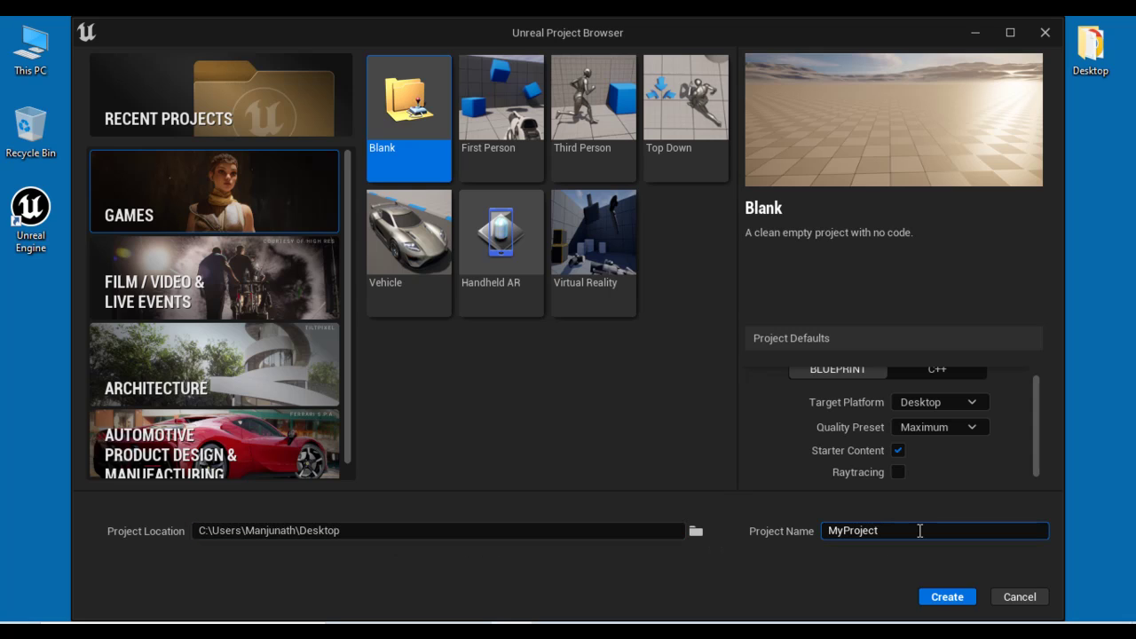
{"action": "type", "text": "1"}
{"action": "left_click", "coordinate": [942, 597]}
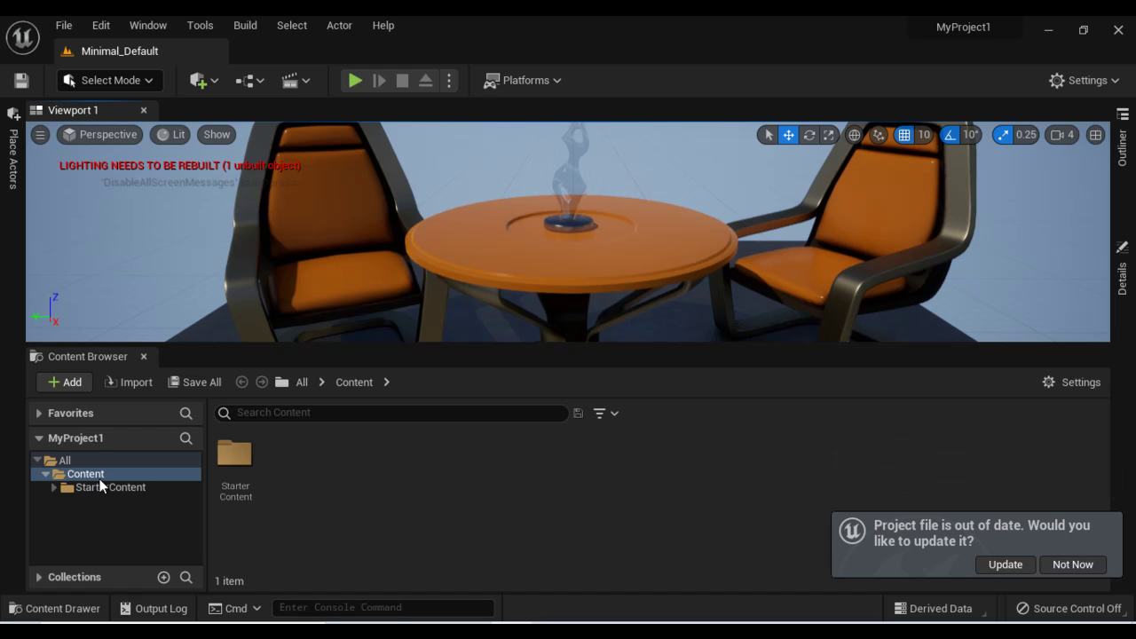
Show the ten subfolders inside MyProject1's StarterContent folder
{"action": "left_click", "coordinate": [129, 487]}
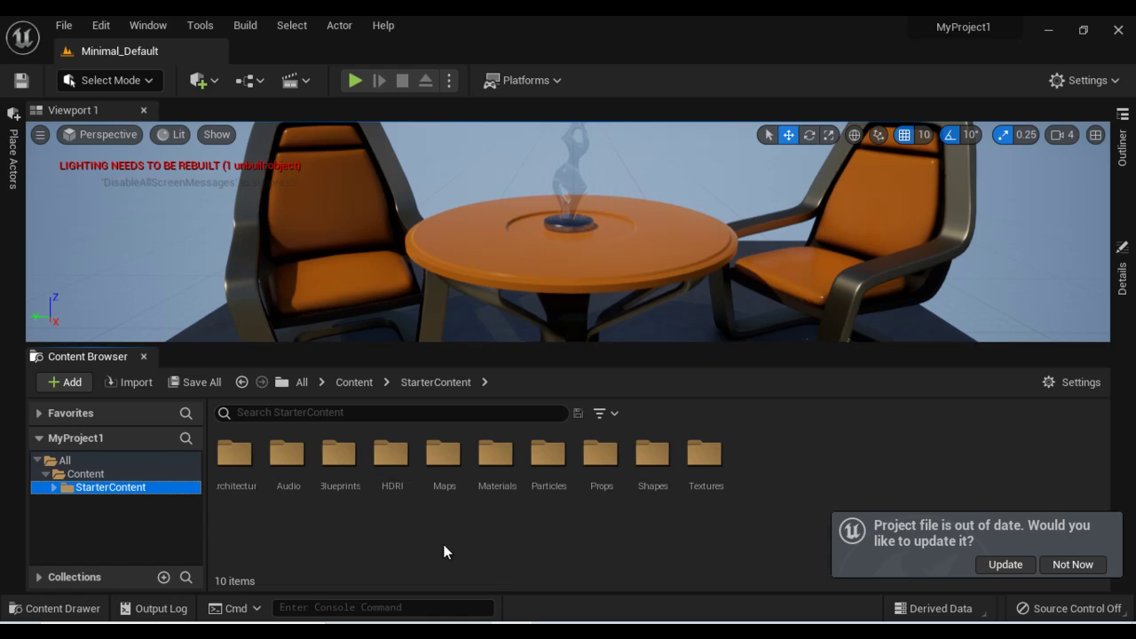
{"action": "mouse_move", "coordinate": [946, 35]}
Create a second Blank project, MyProject2, with Starter Content turned off
{"action": "left_click", "coordinate": [69, 31]}
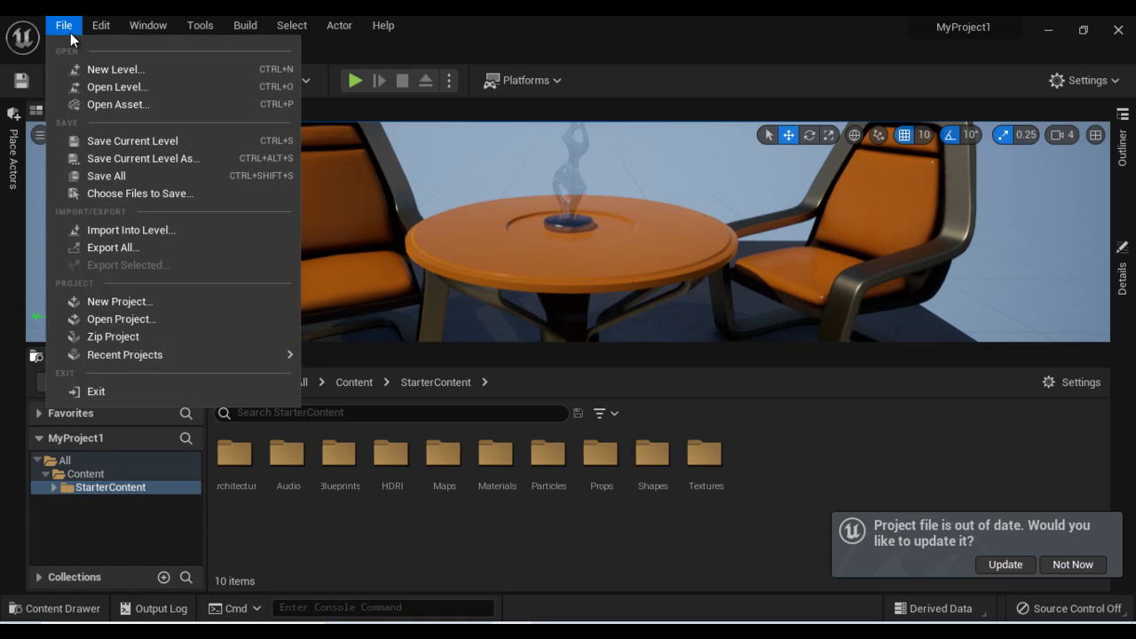
{"action": "left_click", "coordinate": [145, 302]}
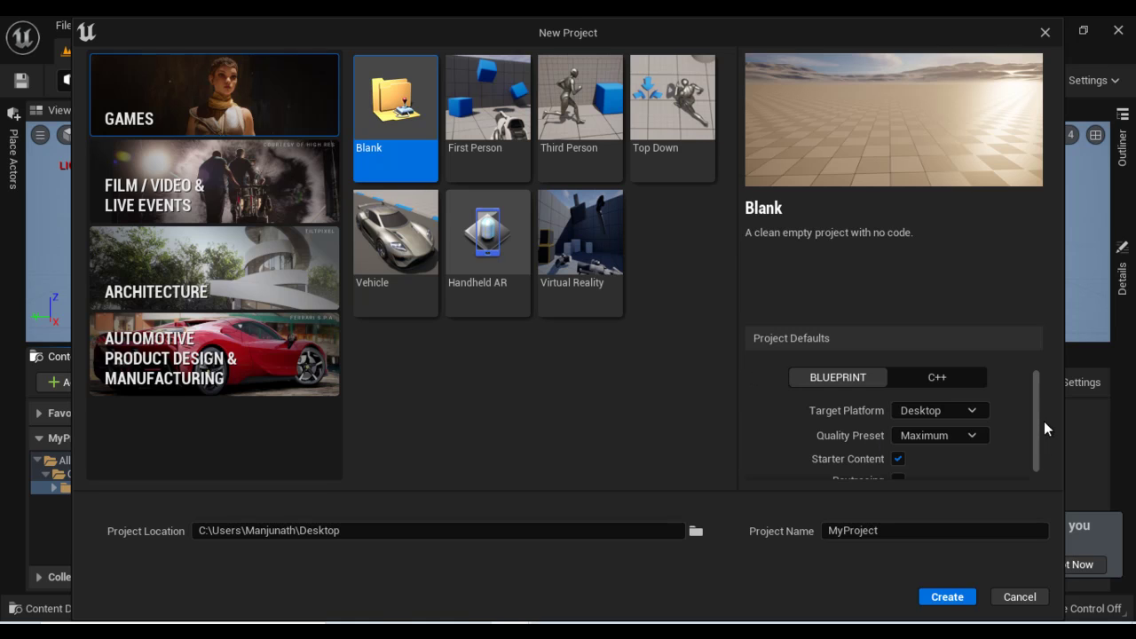
{"action": "scroll", "coordinate": [1044, 451], "scroll_direction": "down", "scroll_amount": 1}
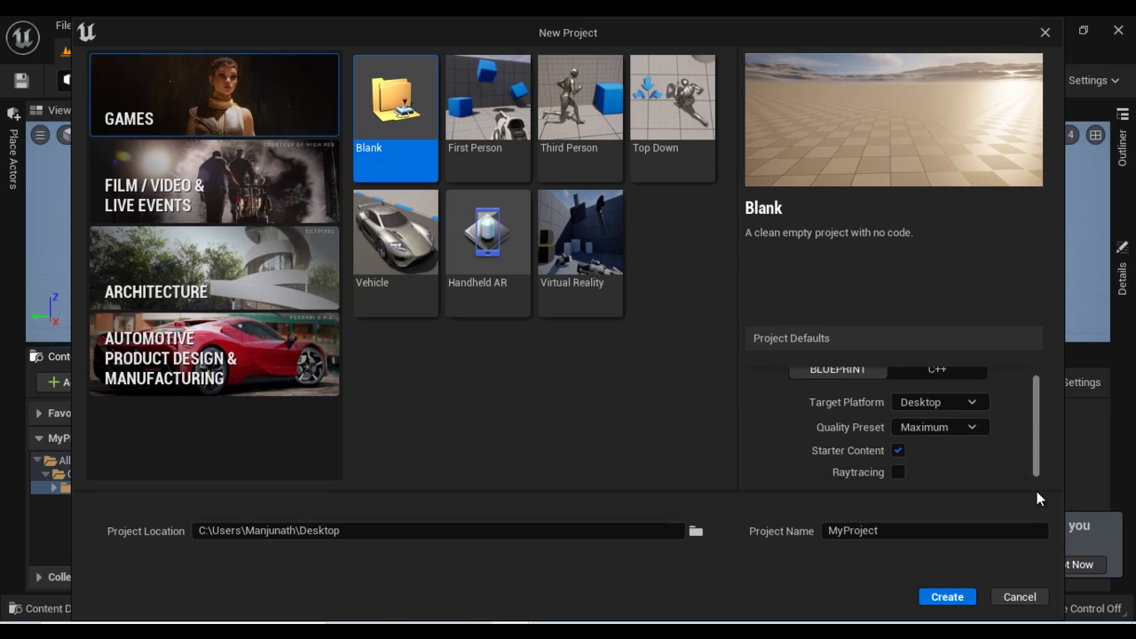
{"action": "left_click", "coordinate": [898, 451]}
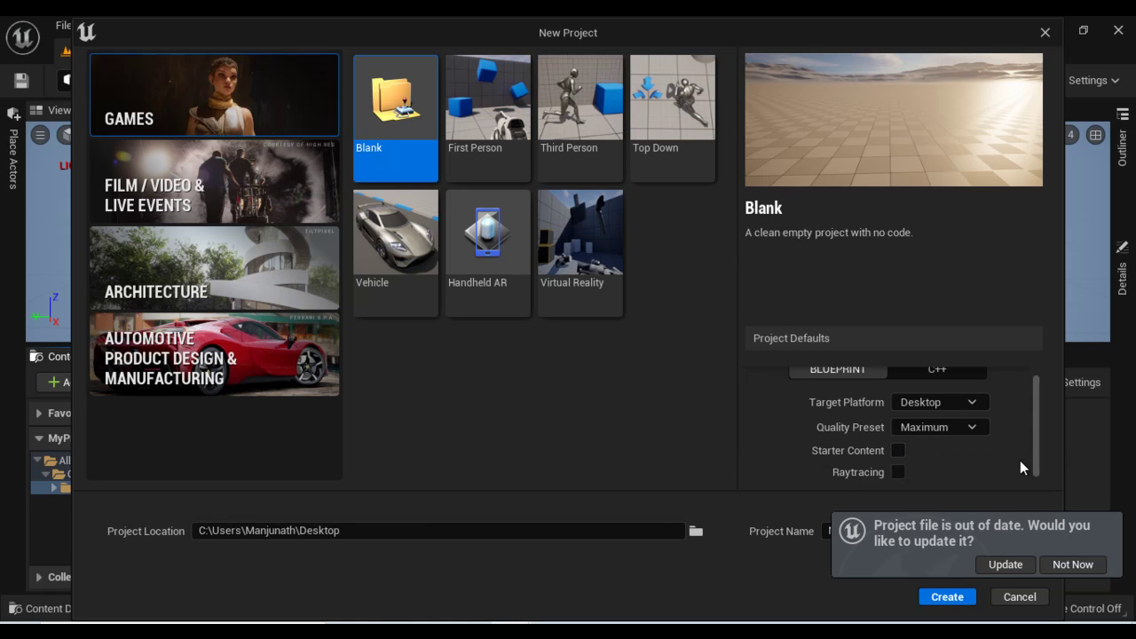
{"action": "left_click", "coordinate": [1075, 564]}
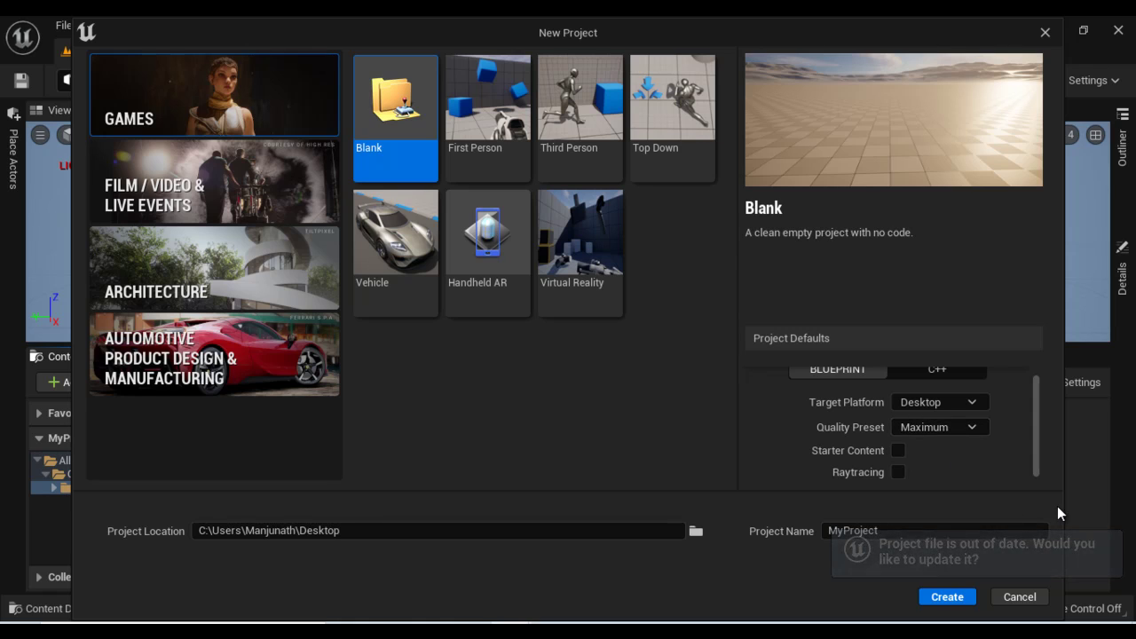
{"action": "left_click", "coordinate": [367, 531]}
{"action": "left_click", "coordinate": [912, 531]}
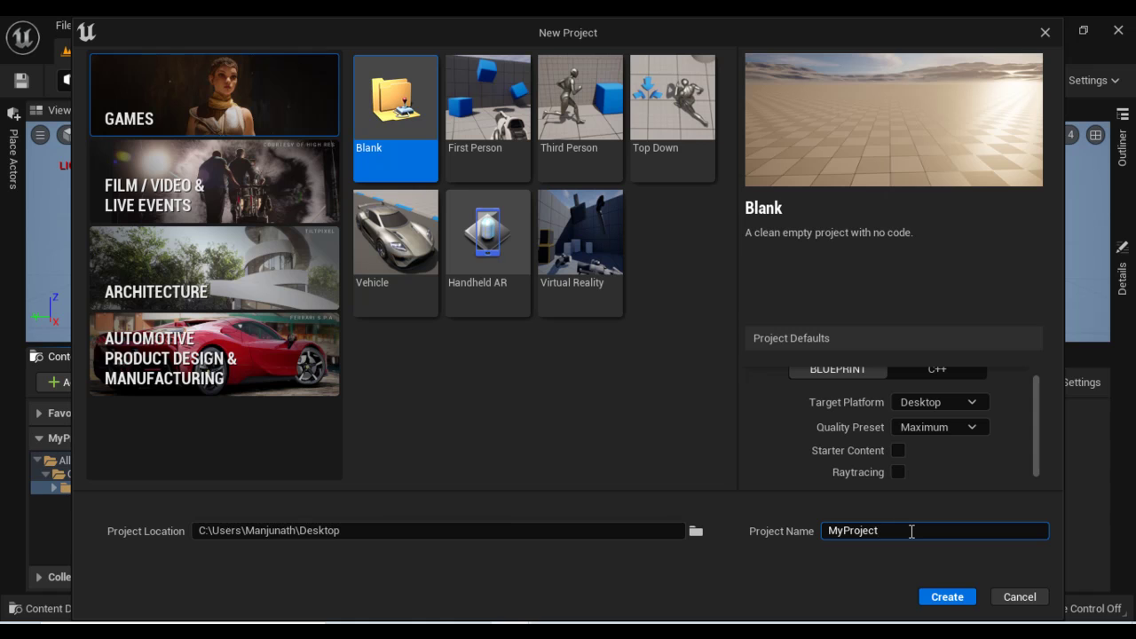
{"action": "type", "text": "2"}
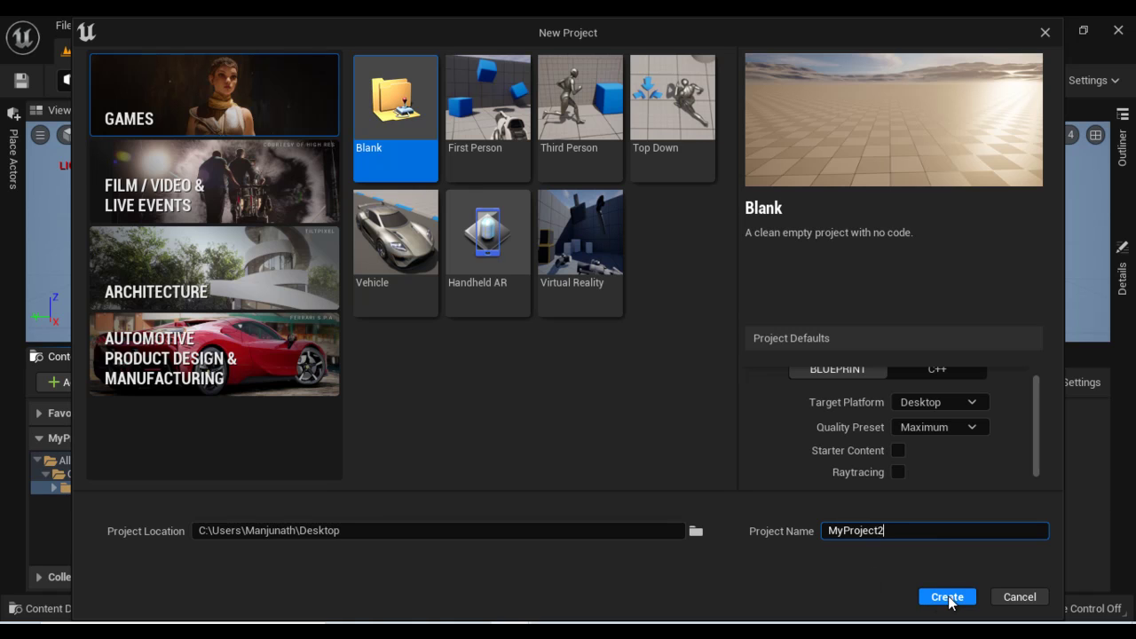
{"action": "left_click", "coordinate": [945, 598]}
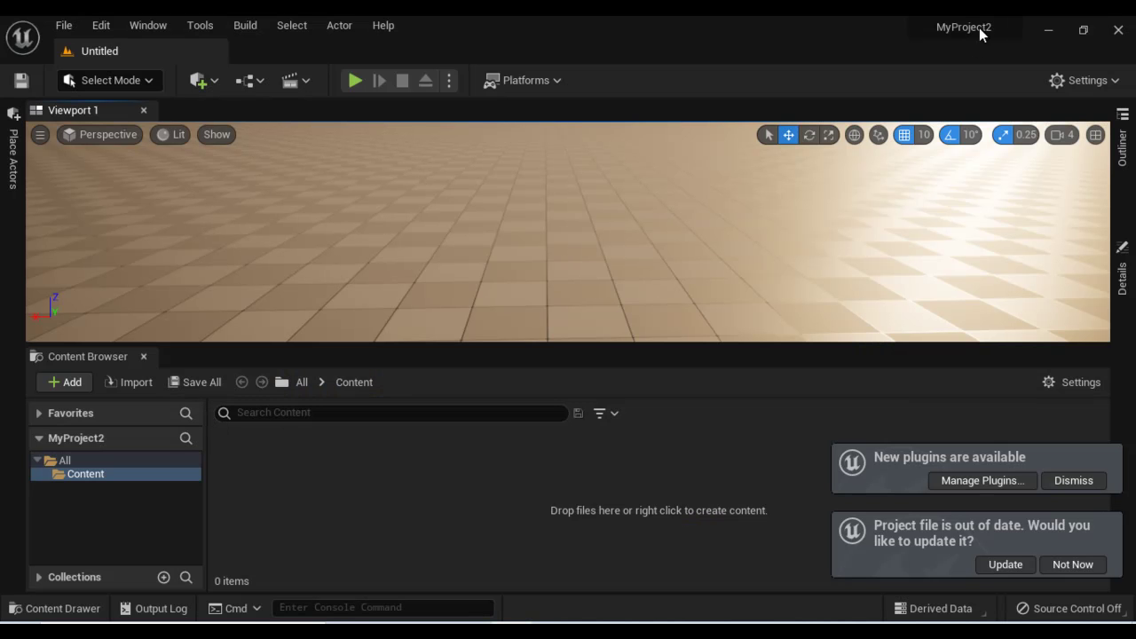
Select MyProject2's Content folder, confirming it holds 0 items
{"action": "mouse_move", "coordinate": [999, 44]}
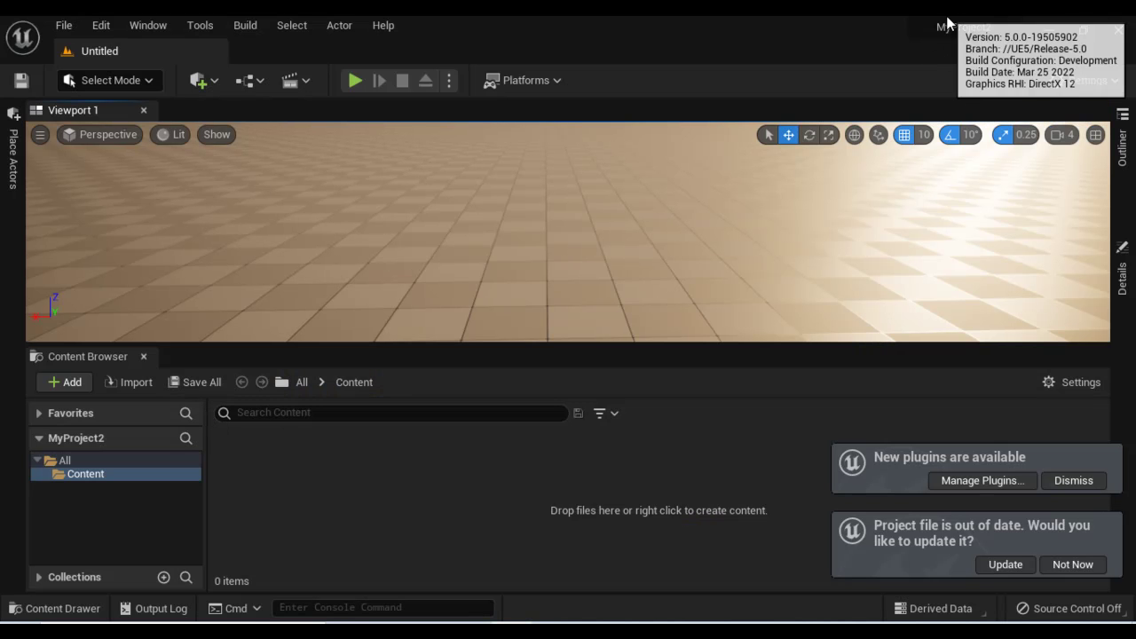
{"action": "left_click", "coordinate": [94, 476]}
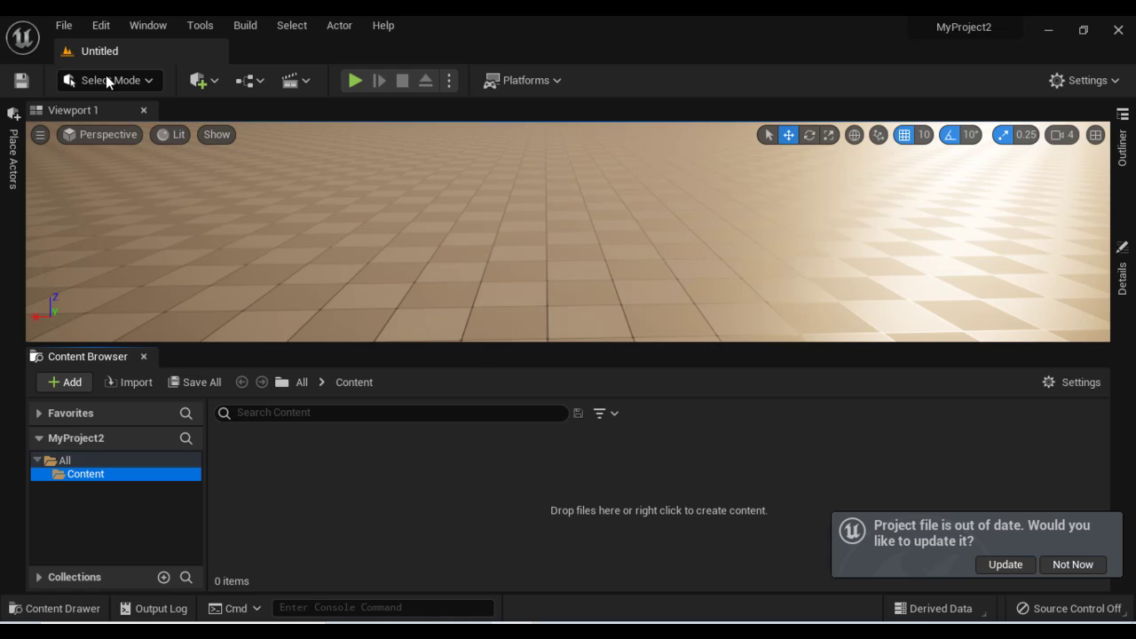
{"action": "left_click", "coordinate": [63, 27]}
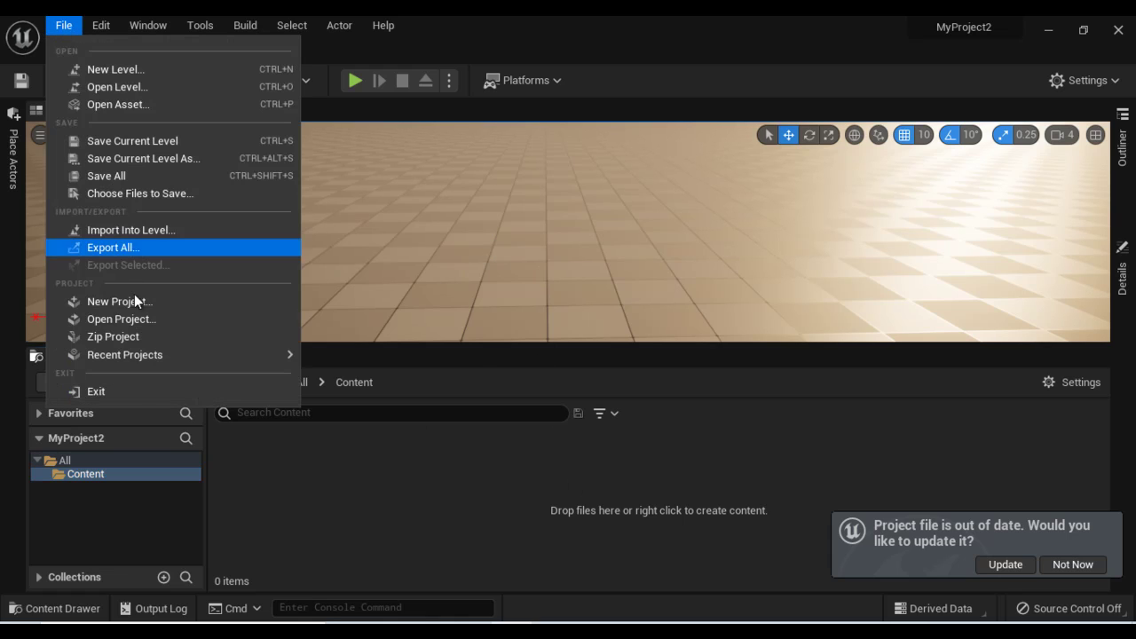
Create a third Blank project, MyProject3, without Starter Content
{"action": "left_click", "coordinate": [128, 302]}
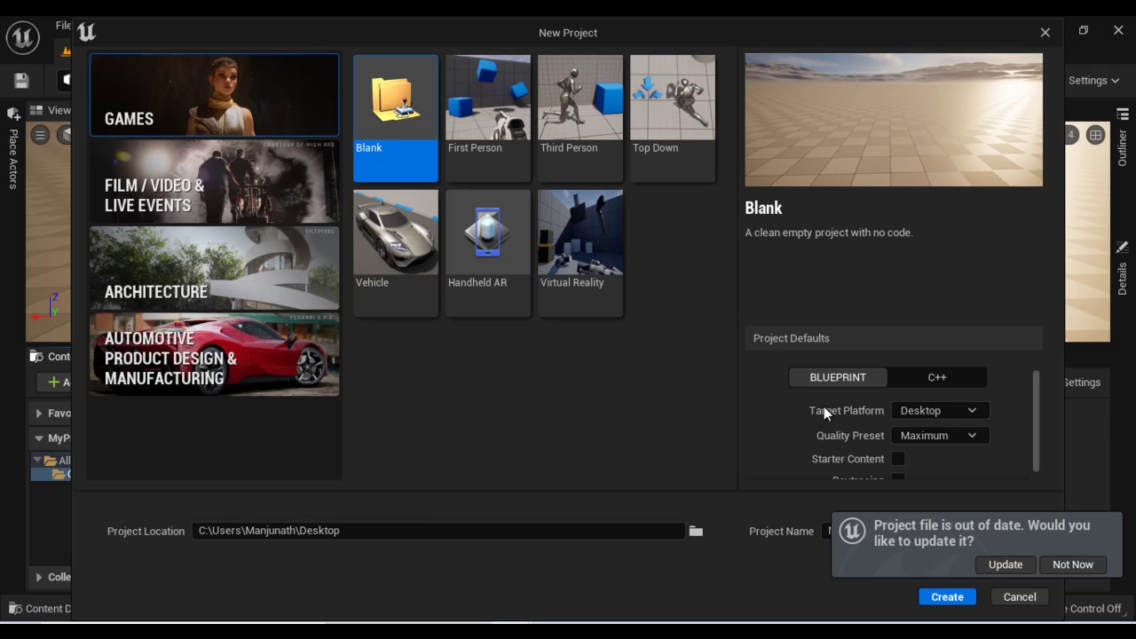
{"action": "left_click_drag", "start_coordinate": [1038, 460], "coordinate": [1042, 497]}
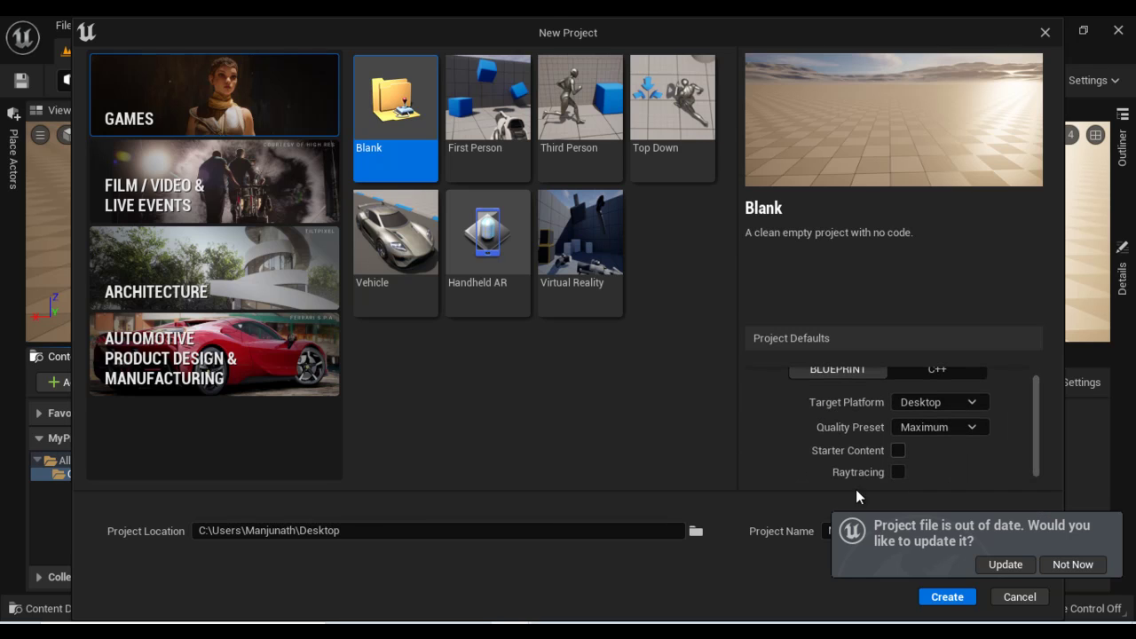
{"action": "left_click", "coordinate": [306, 535]}
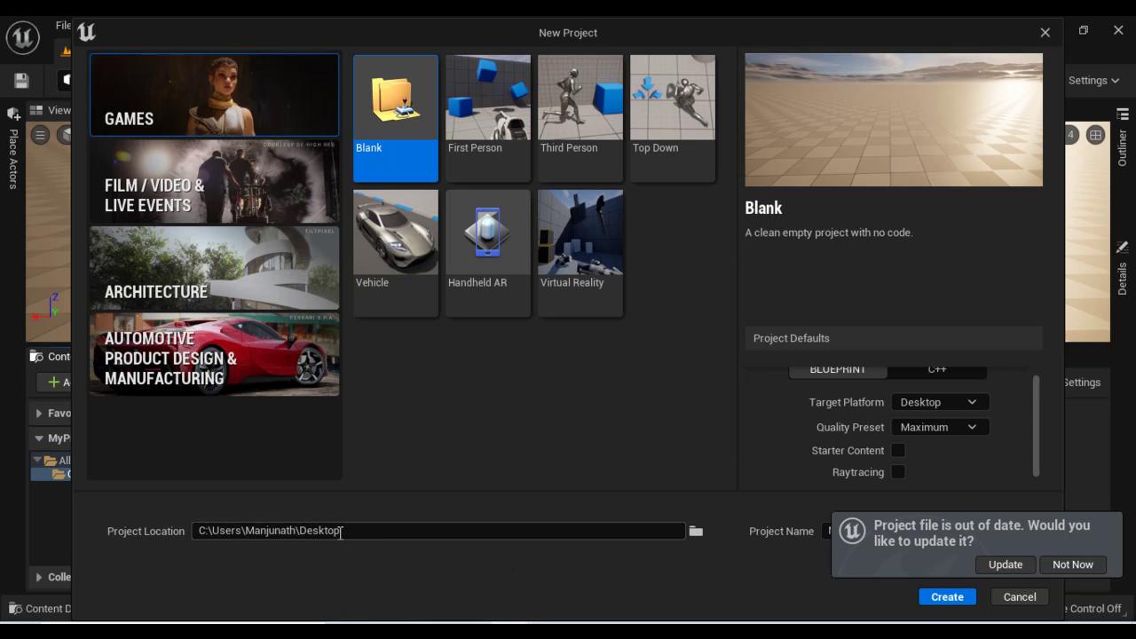
{"action": "left_click", "coordinate": [1072, 562]}
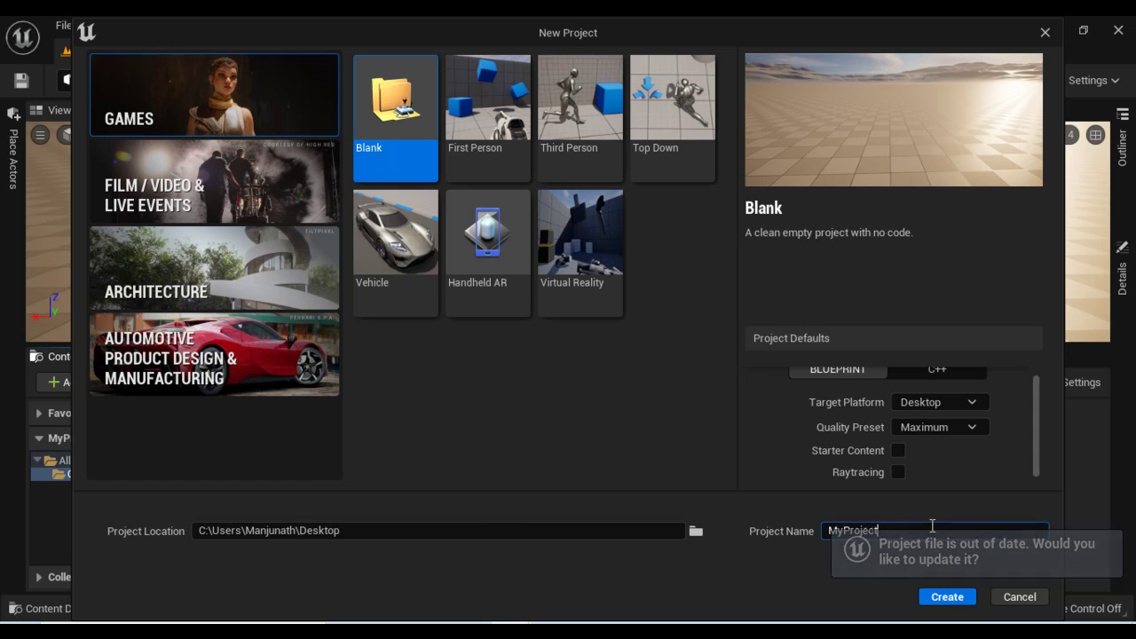
{"action": "left_click", "coordinate": [932, 530]}
{"action": "type", "text": "3"}
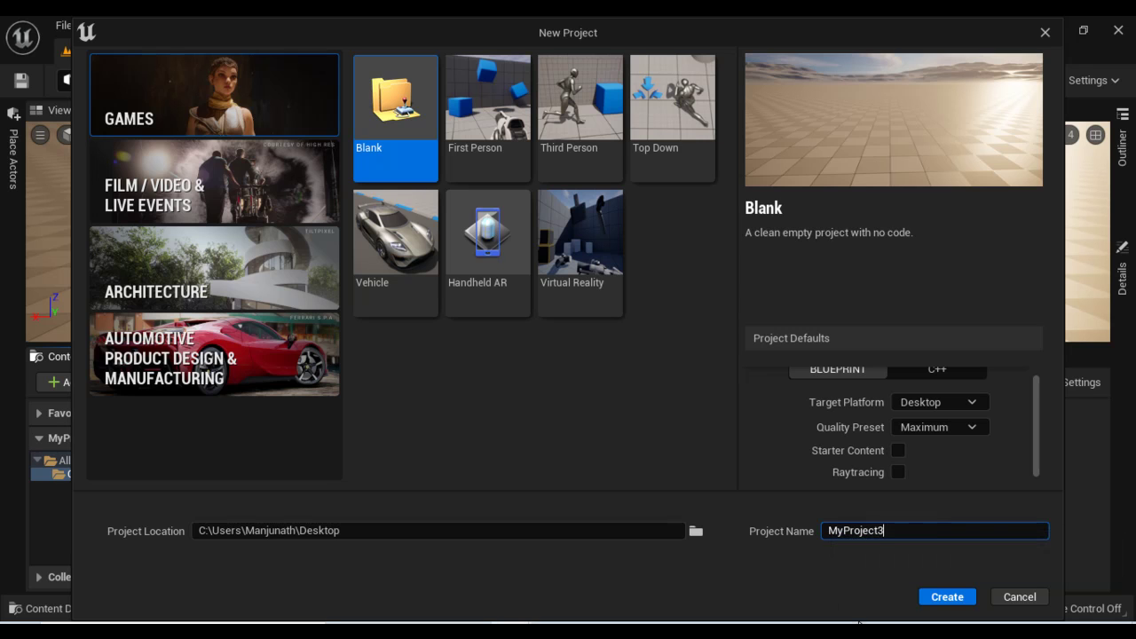
{"action": "left_click", "coordinate": [945, 597]}
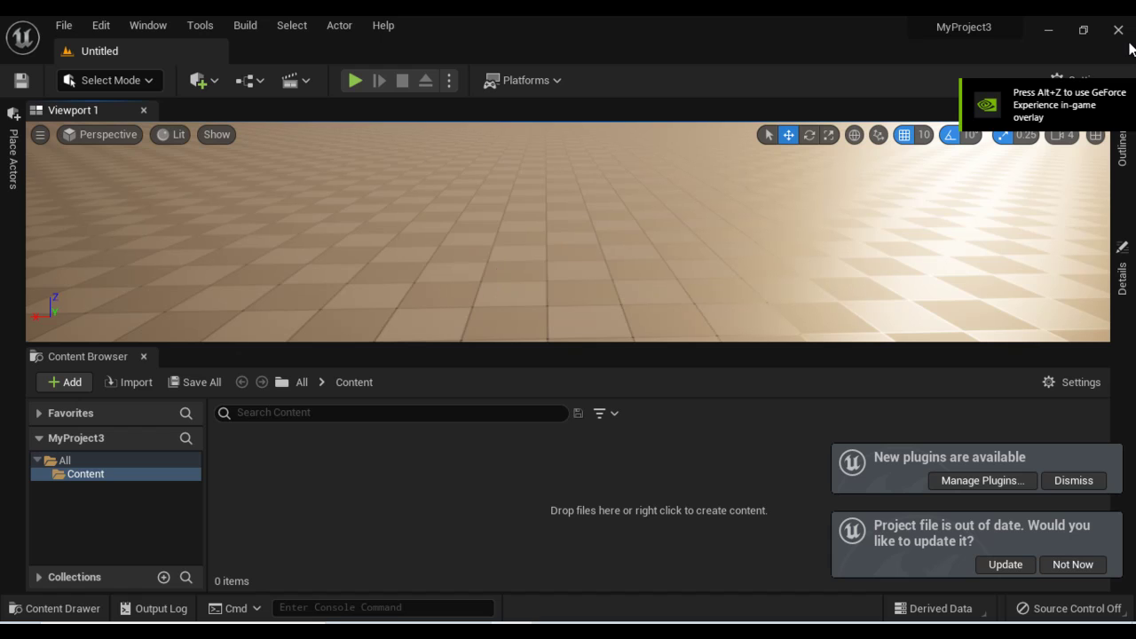
Close the MyProject3 editor window
{"action": "left_click", "coordinate": [1118, 29]}
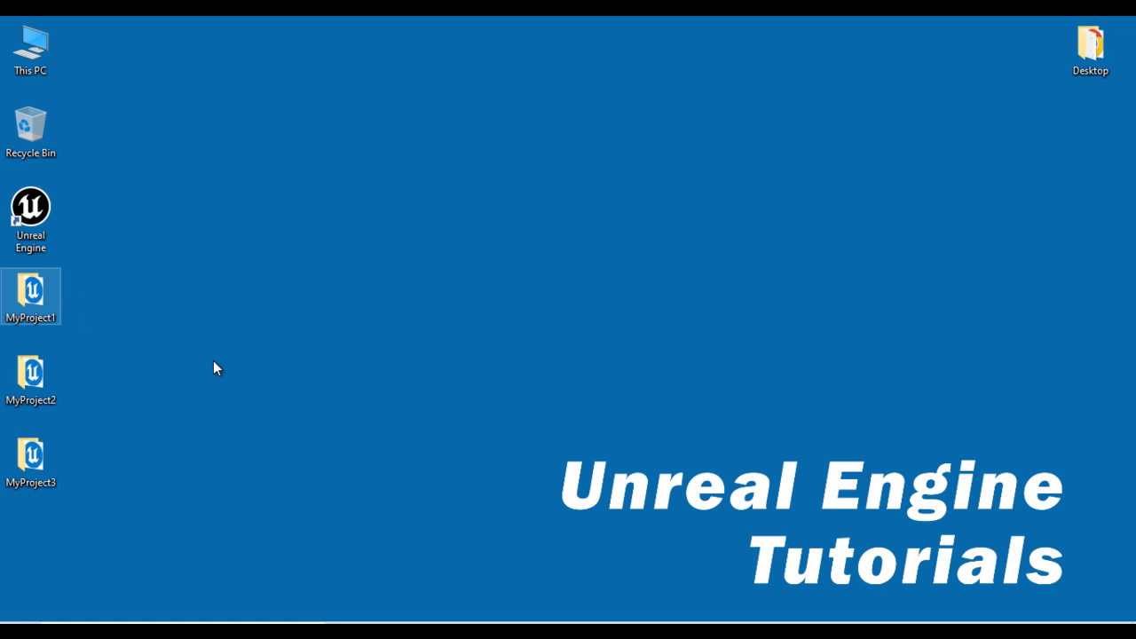
Reopen MyProject1 from the project file in its desktop folder
{"action": "double_click", "coordinate": [44, 288]}
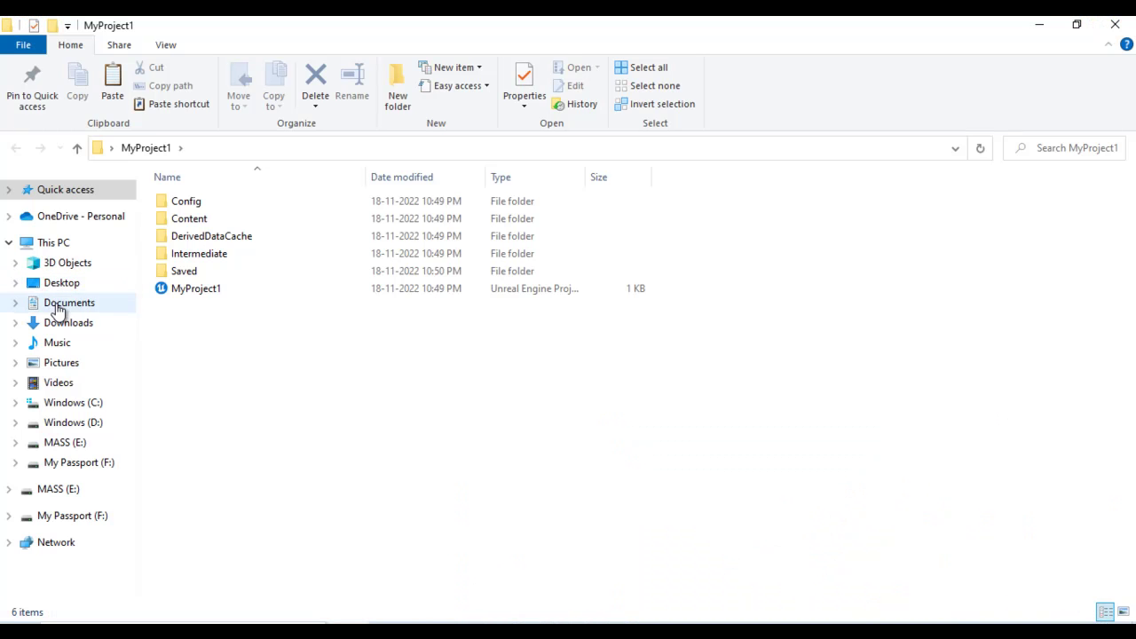
{"action": "double_click", "coordinate": [211, 290]}
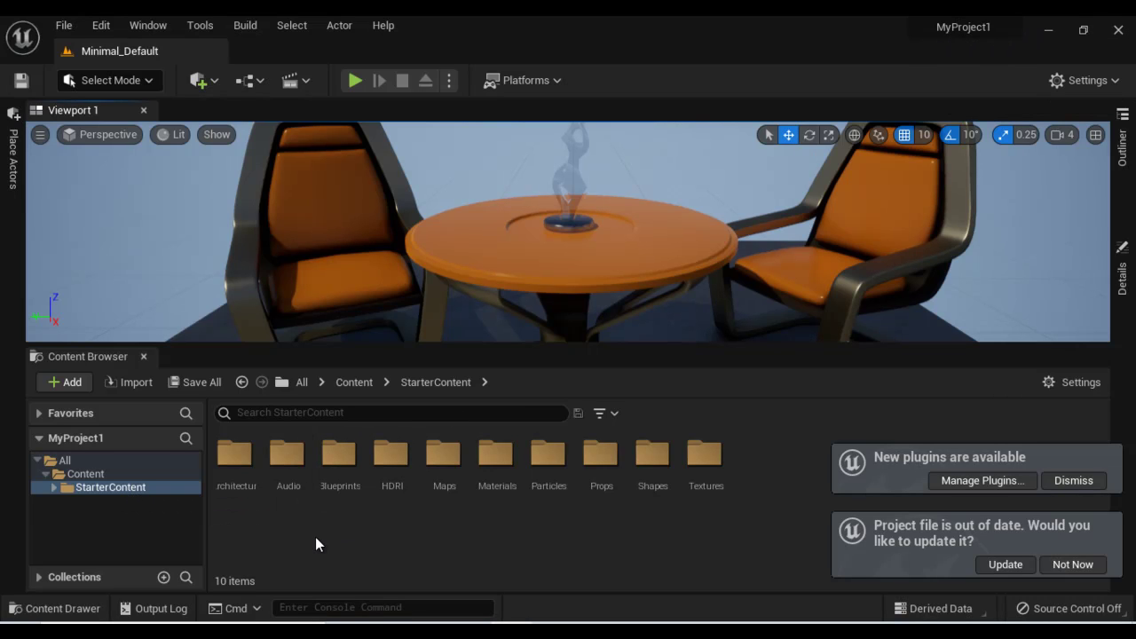
Migrate MyProject1's StarterContent folder into Desktop > MyProject2 > Content
{"action": "right_click", "coordinate": [125, 487]}
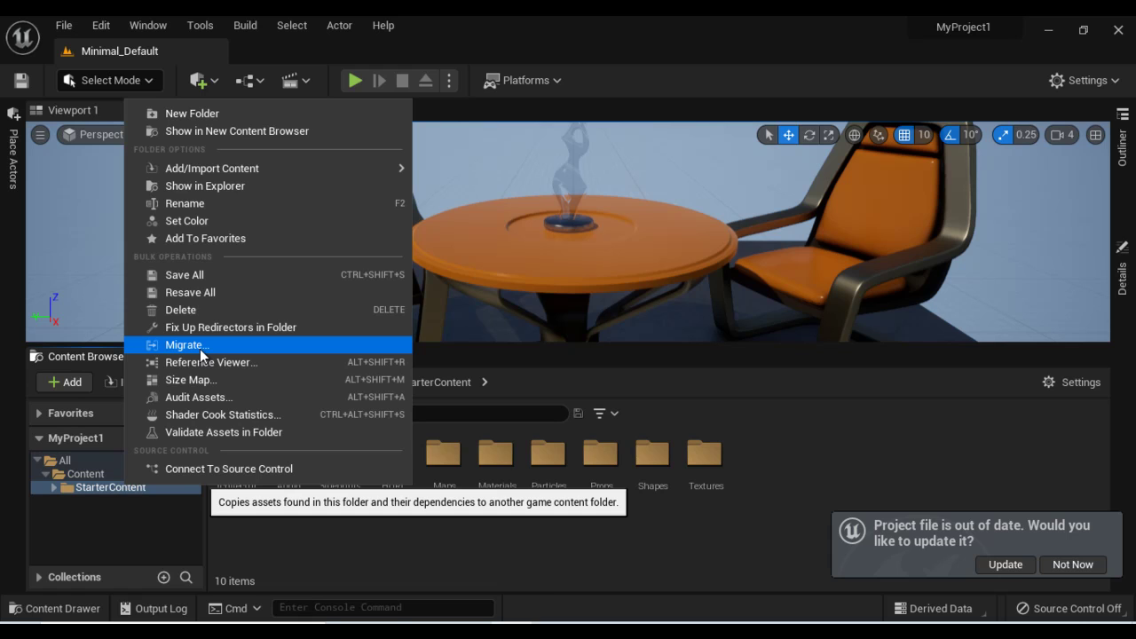
{"action": "left_click", "coordinate": [116, 487]}
{"action": "right_click", "coordinate": [116, 488]}
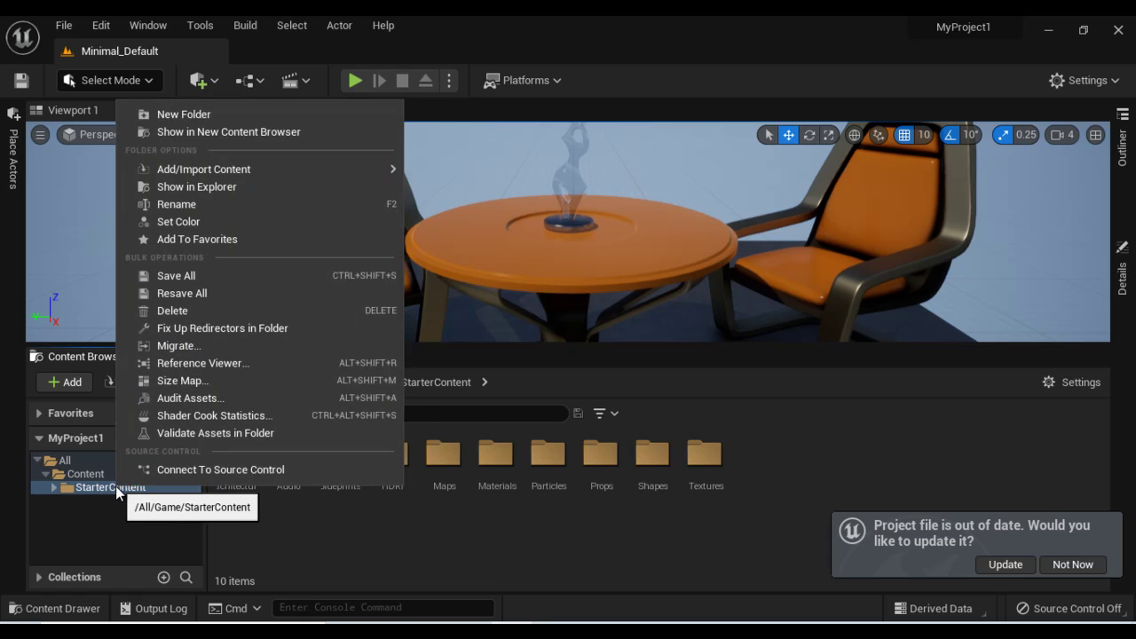
{"action": "left_click", "coordinate": [203, 346]}
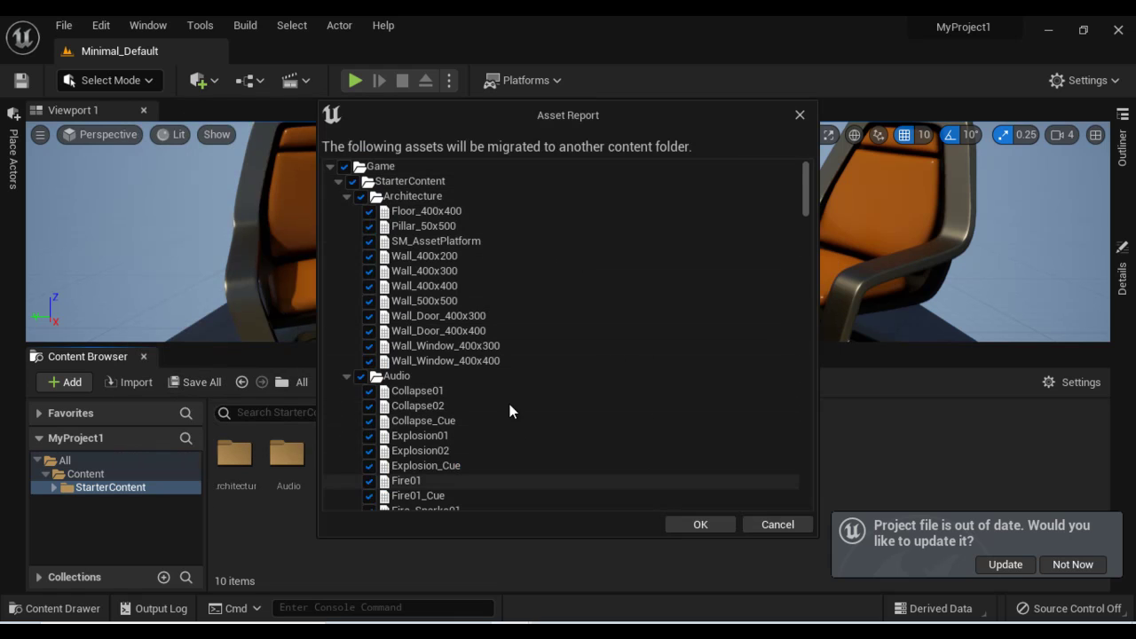
{"action": "left_click", "coordinate": [700, 525]}
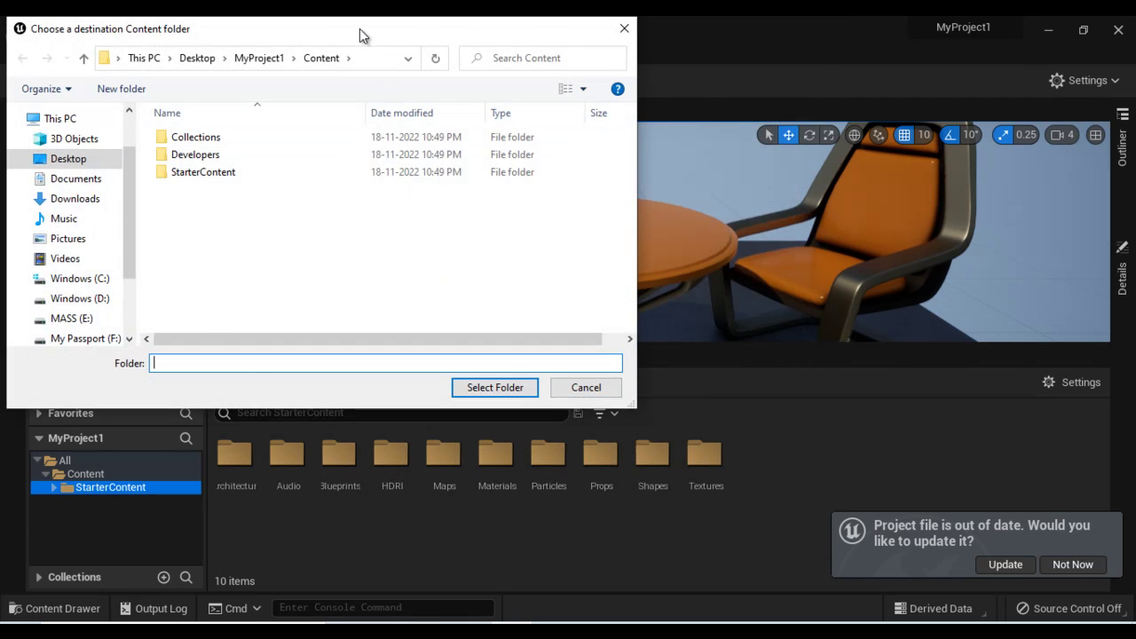
{"action": "left_click_drag", "start_coordinate": [360, 31], "coordinate": [540, 76]}
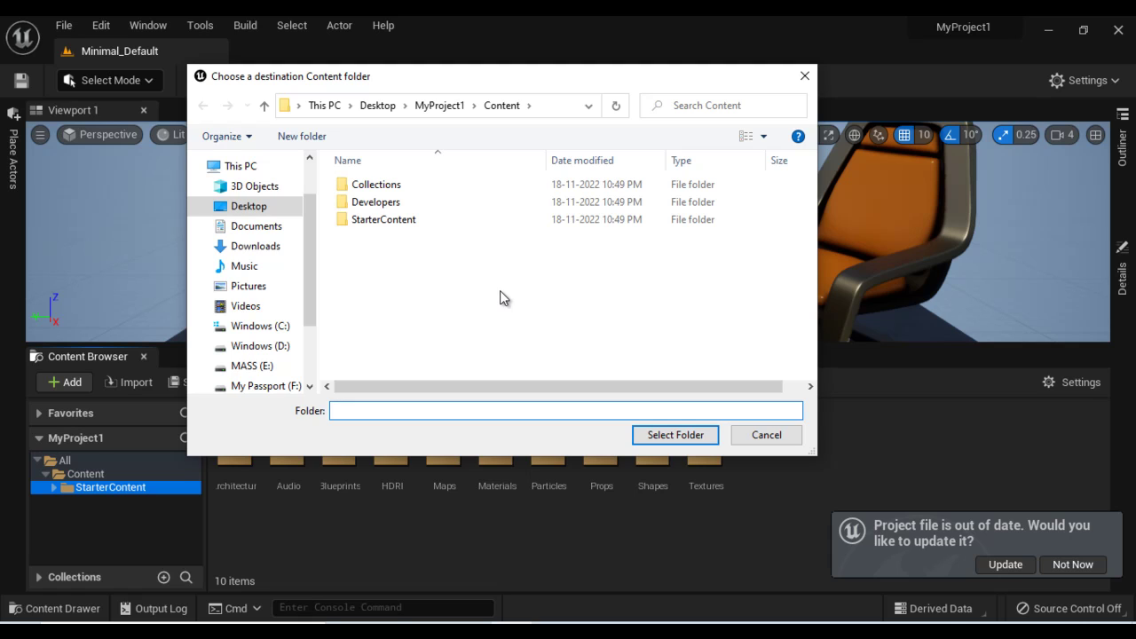
{"action": "left_click", "coordinate": [258, 206]}
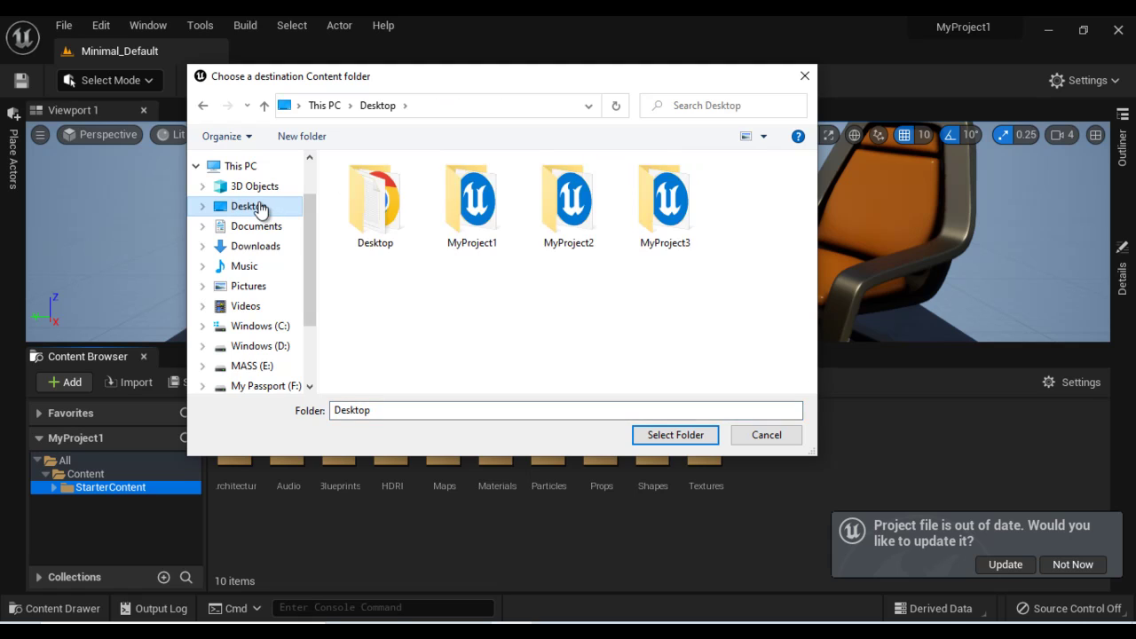
{"action": "double_click", "coordinate": [577, 209]}
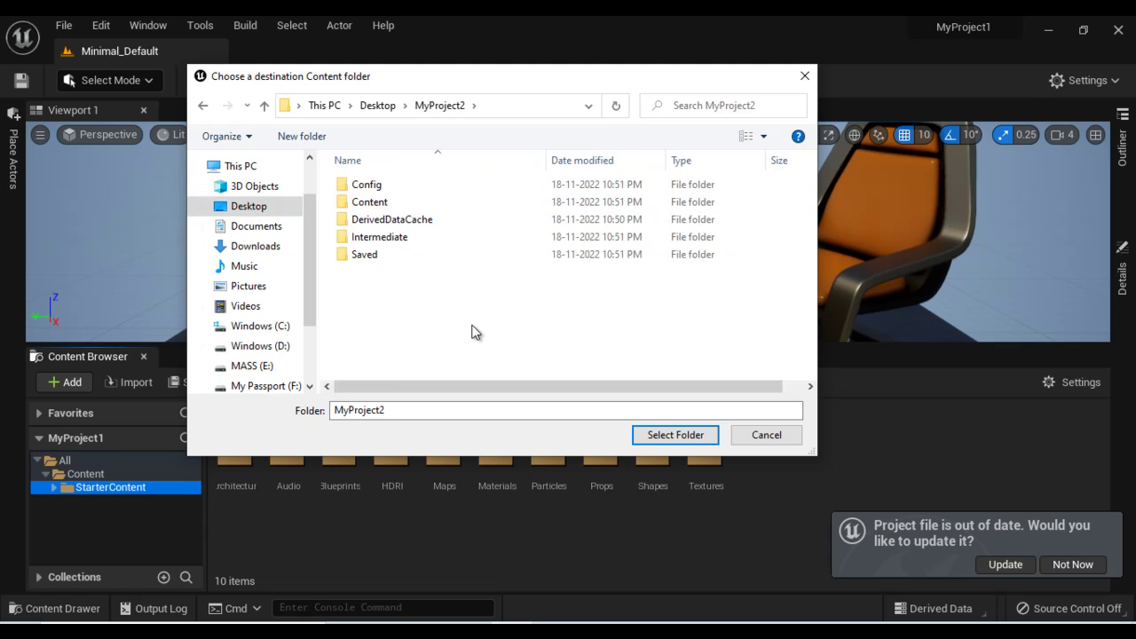
{"action": "left_click", "coordinate": [366, 204]}
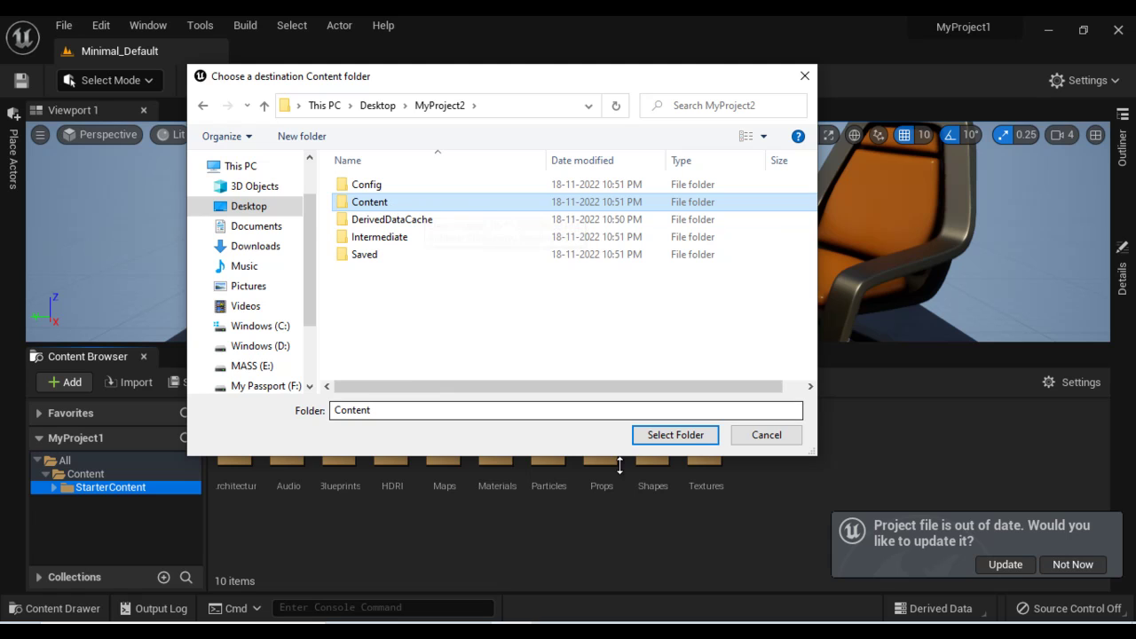
{"action": "left_click", "coordinate": [680, 436]}
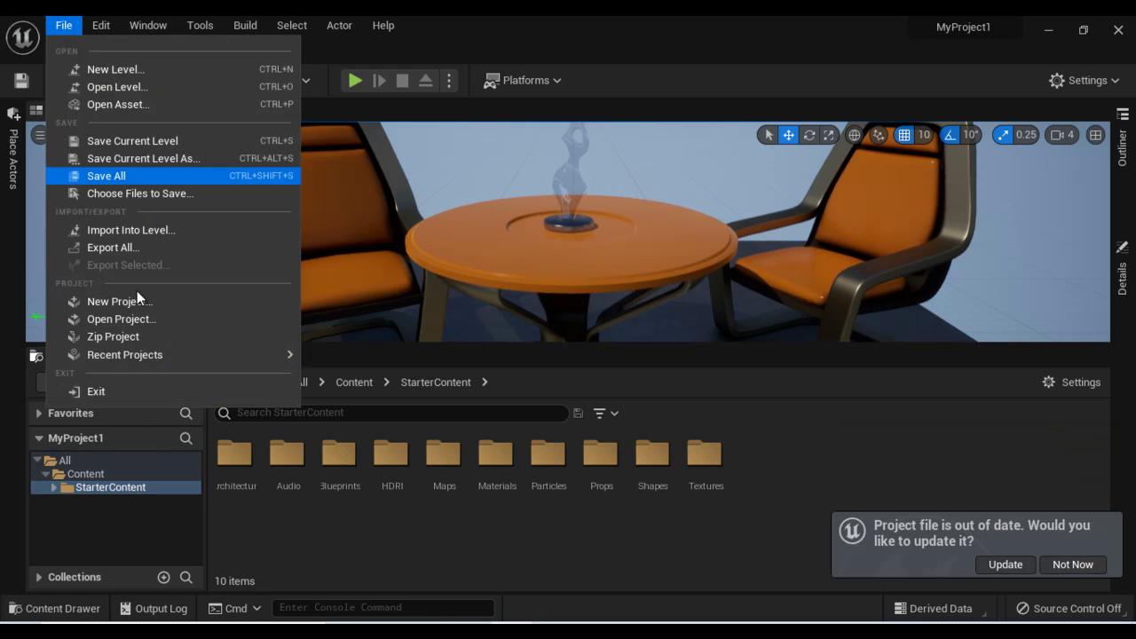
Open MyProject2 and view its migrated StarterContent folder with all ten subfolders
{"action": "left_click", "coordinate": [146, 320]}
{"action": "left_click", "coordinate": [144, 137]}
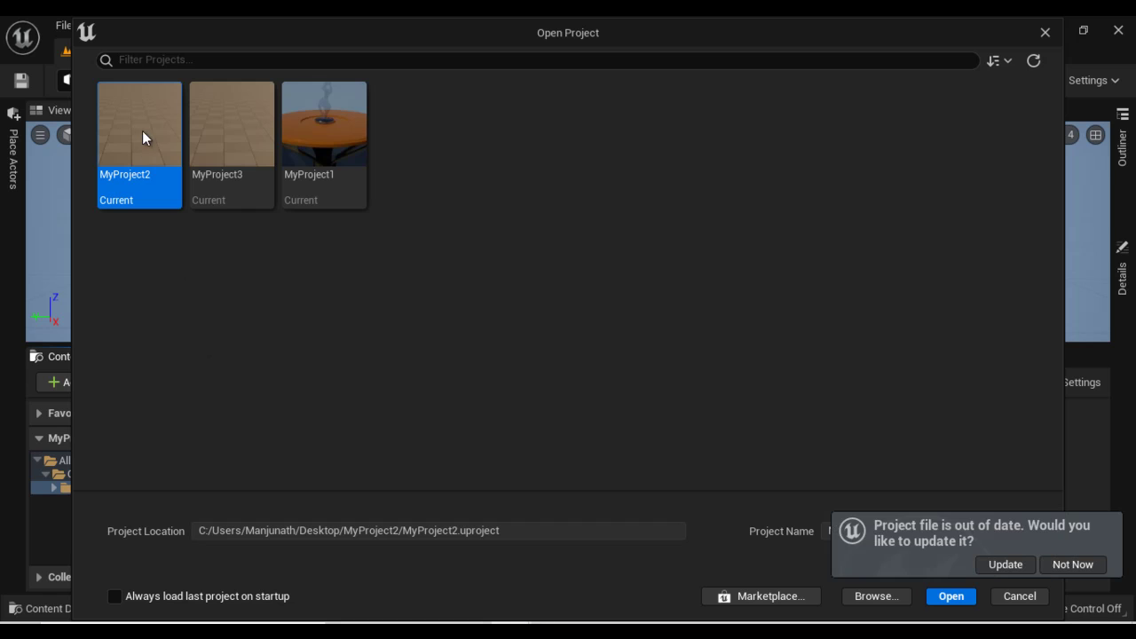
{"action": "left_click", "coordinate": [952, 596]}
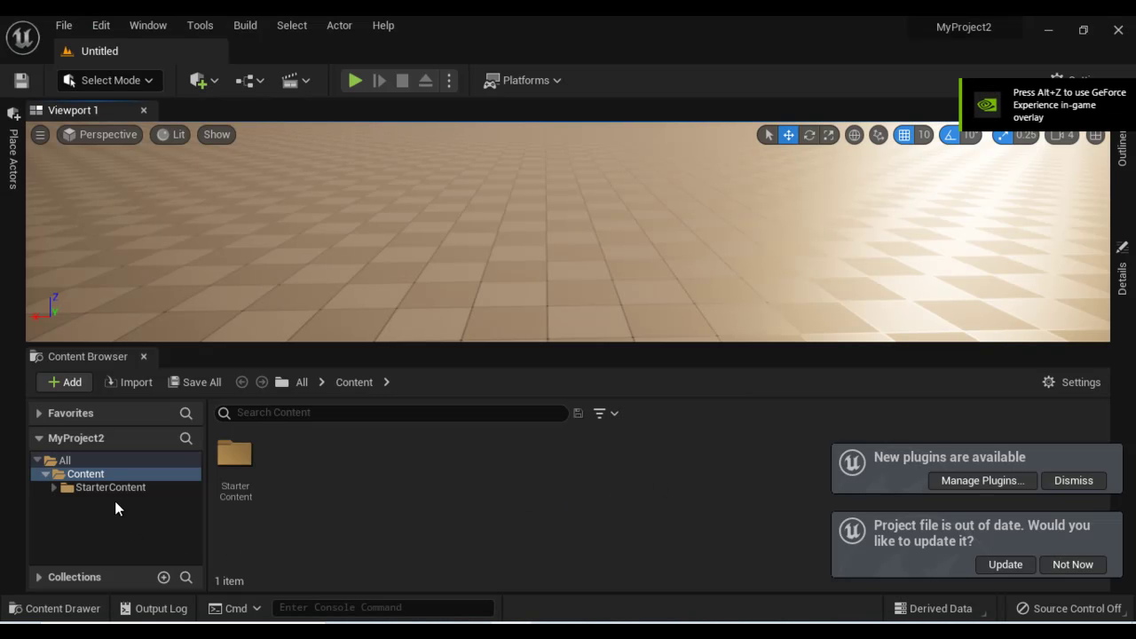
{"action": "left_click", "coordinate": [122, 488]}
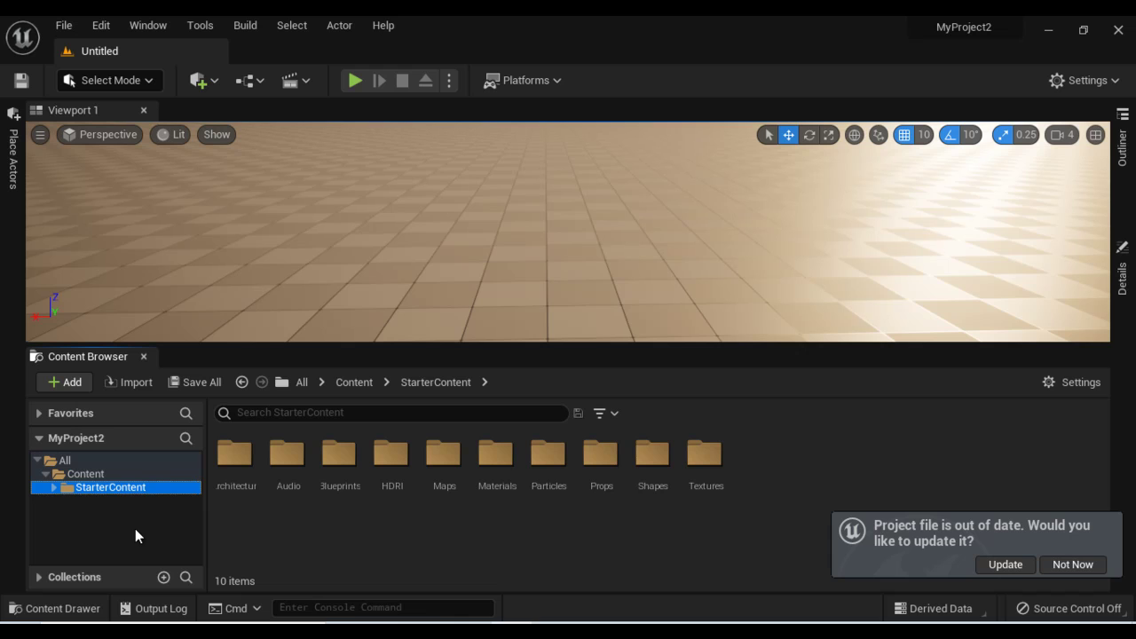
{"action": "left_click", "coordinate": [1049, 31]}
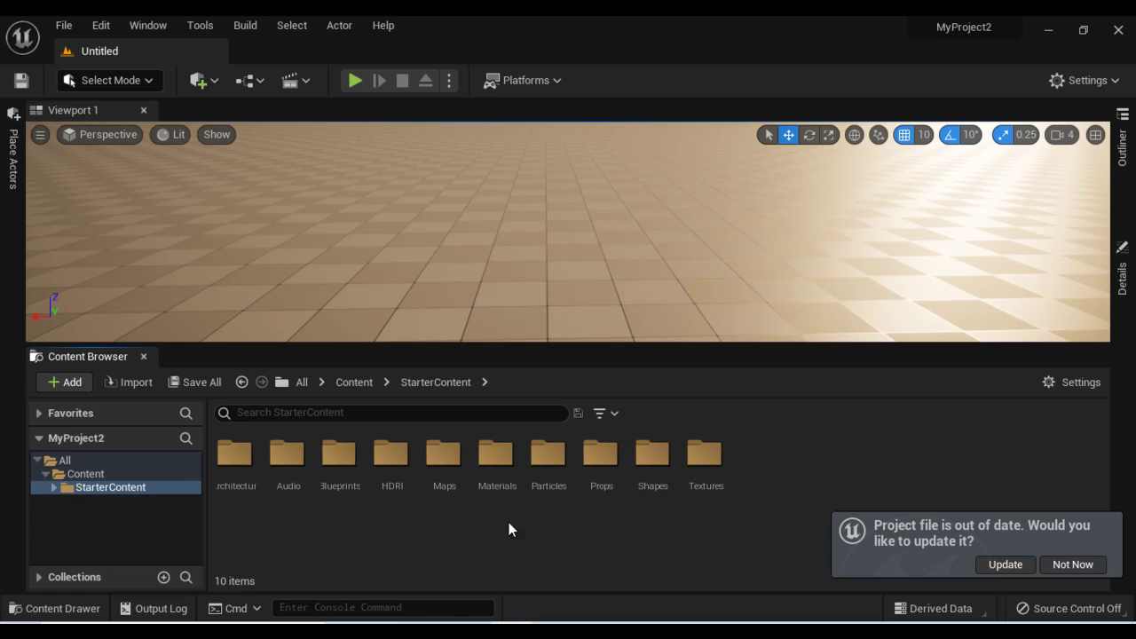
Start migrating M_Ground_Moss and its four textures from MyProject2's Materials folder
{"action": "double_click", "coordinate": [499, 454]}
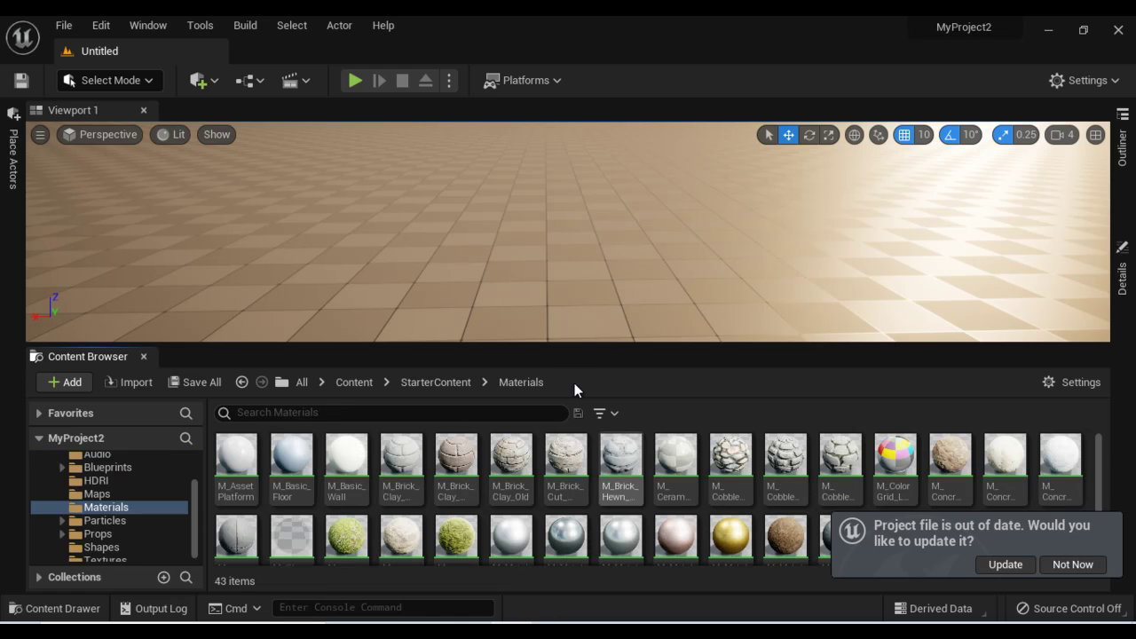
{"action": "left_click_drag", "start_coordinate": [562, 344], "coordinate": [562, 300]}
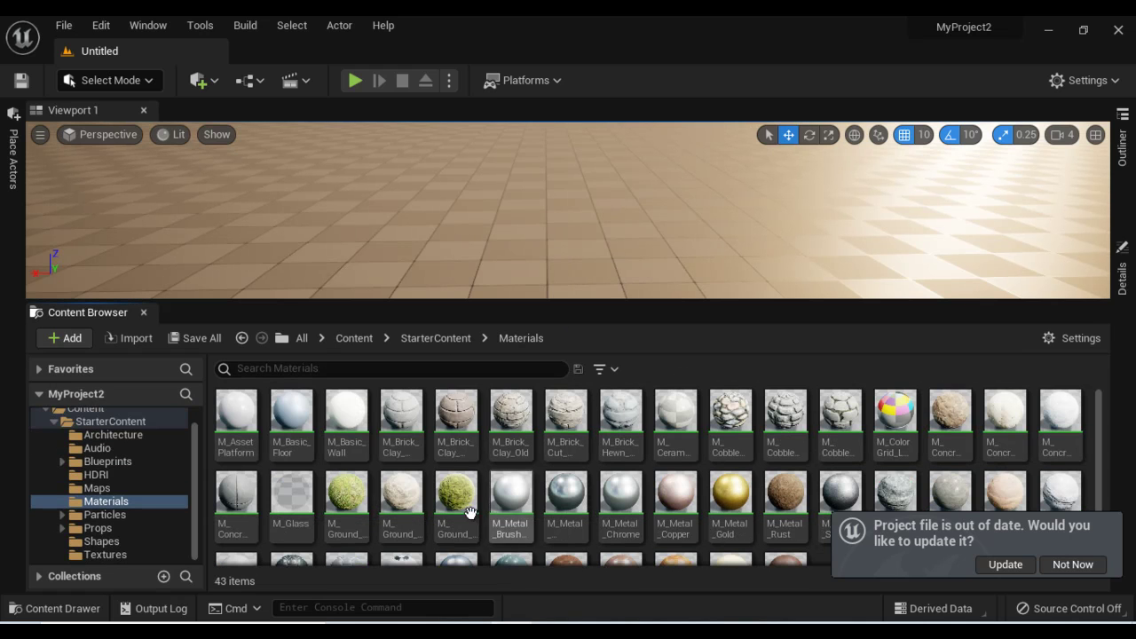
{"action": "mouse_move", "coordinate": [455, 488]}
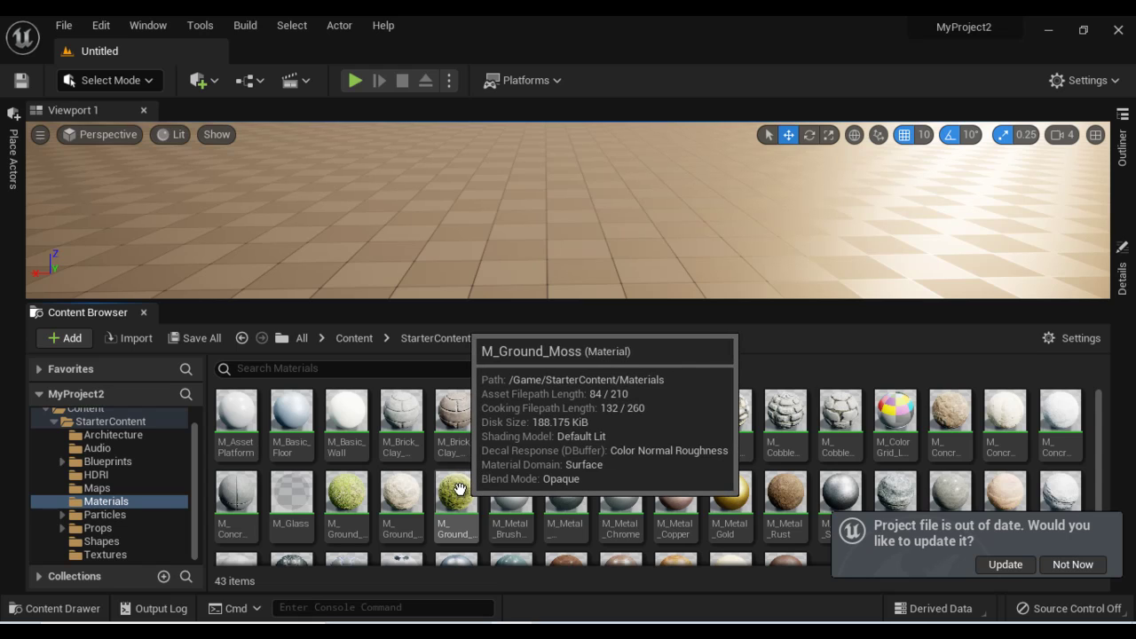
{"action": "right_click", "coordinate": [456, 487]}
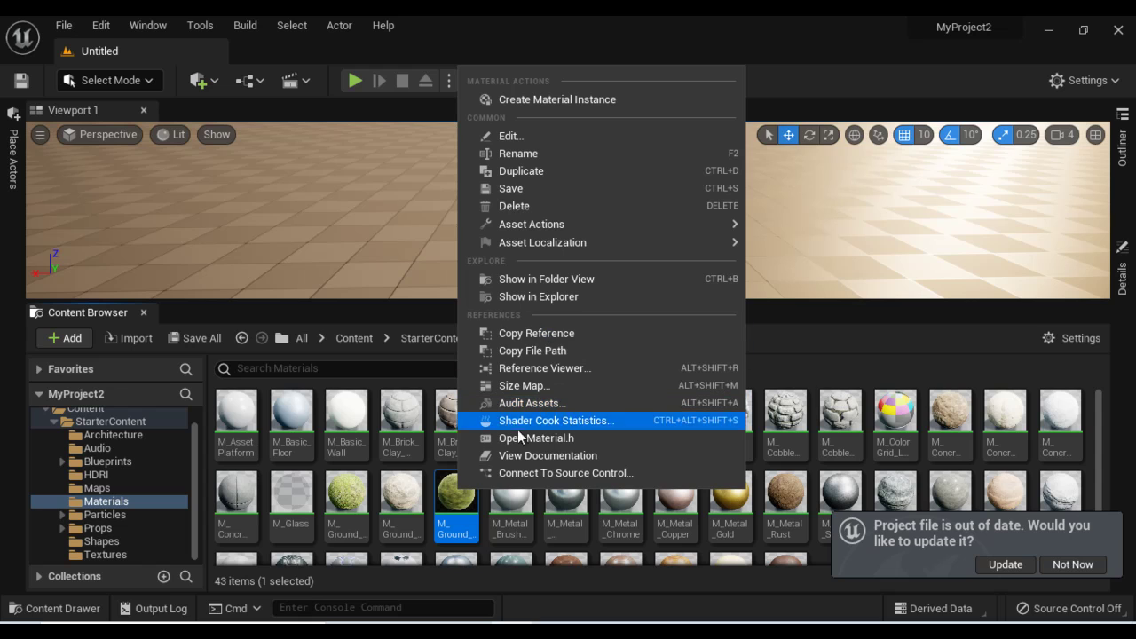
{"action": "right_click", "coordinate": [118, 502]}
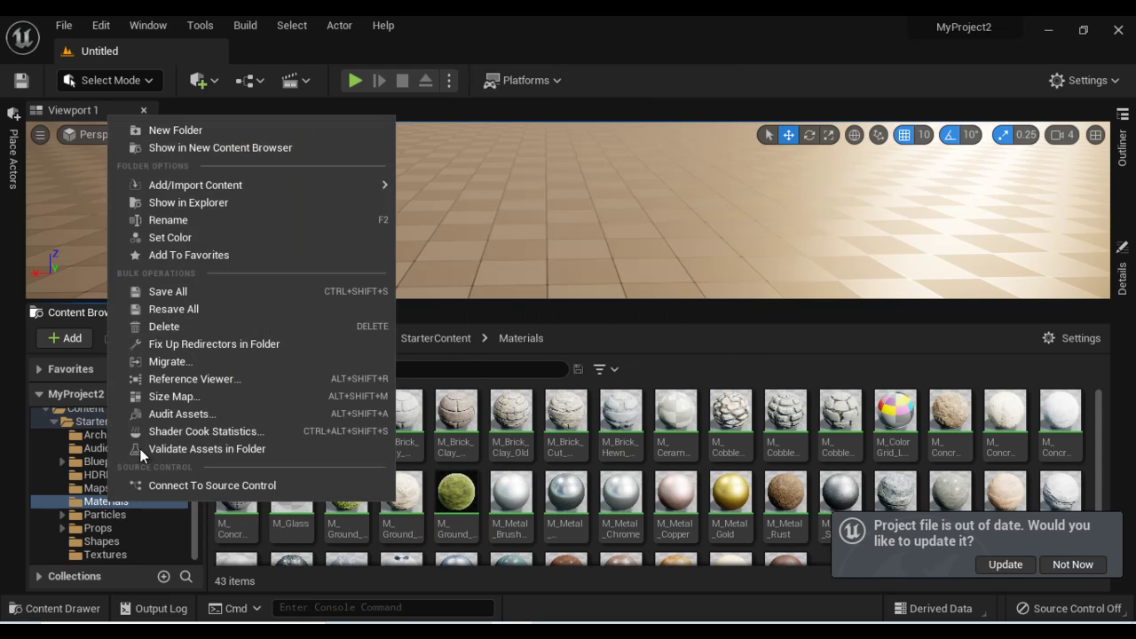
{"action": "left_click", "coordinate": [650, 327]}
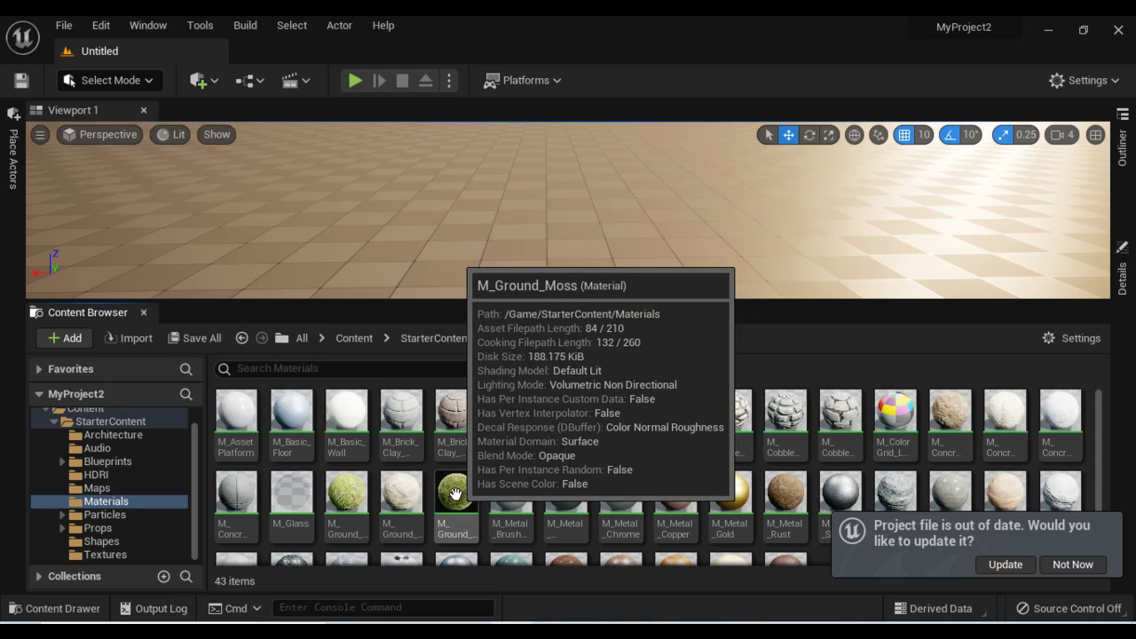
{"action": "right_click", "coordinate": [454, 494]}
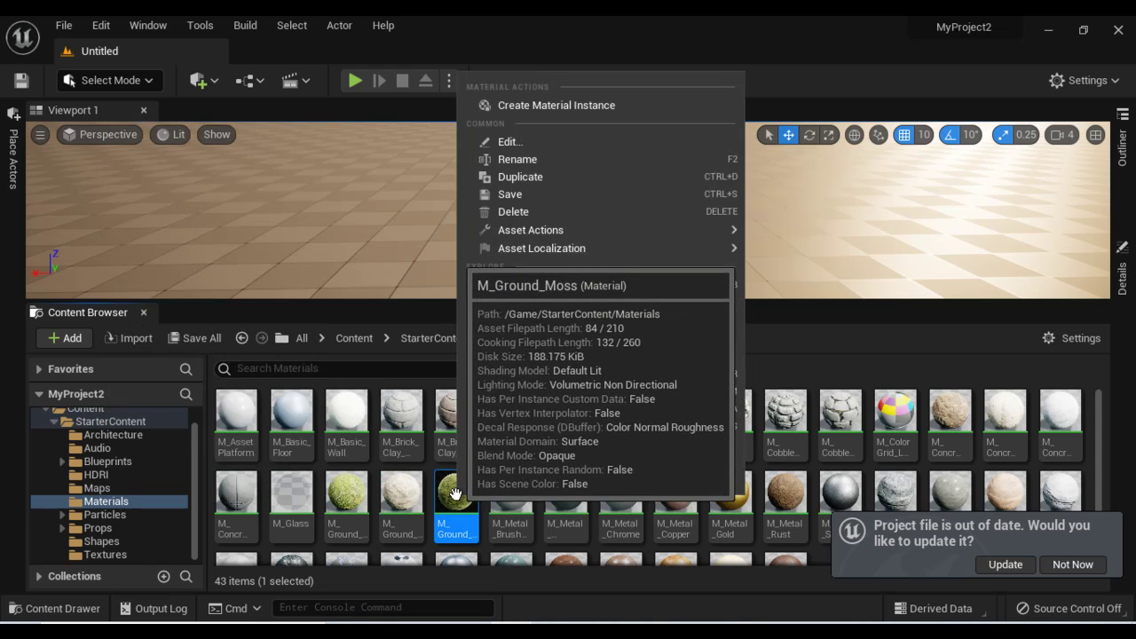
{"action": "mouse_move", "coordinate": [525, 228]}
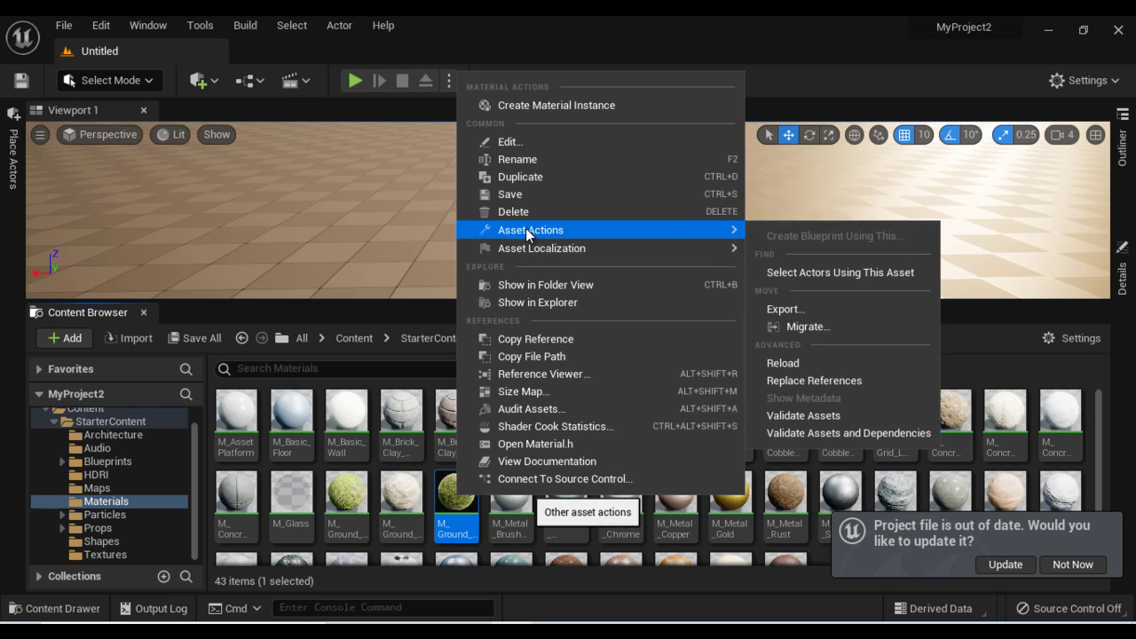
{"action": "left_click", "coordinate": [810, 329]}
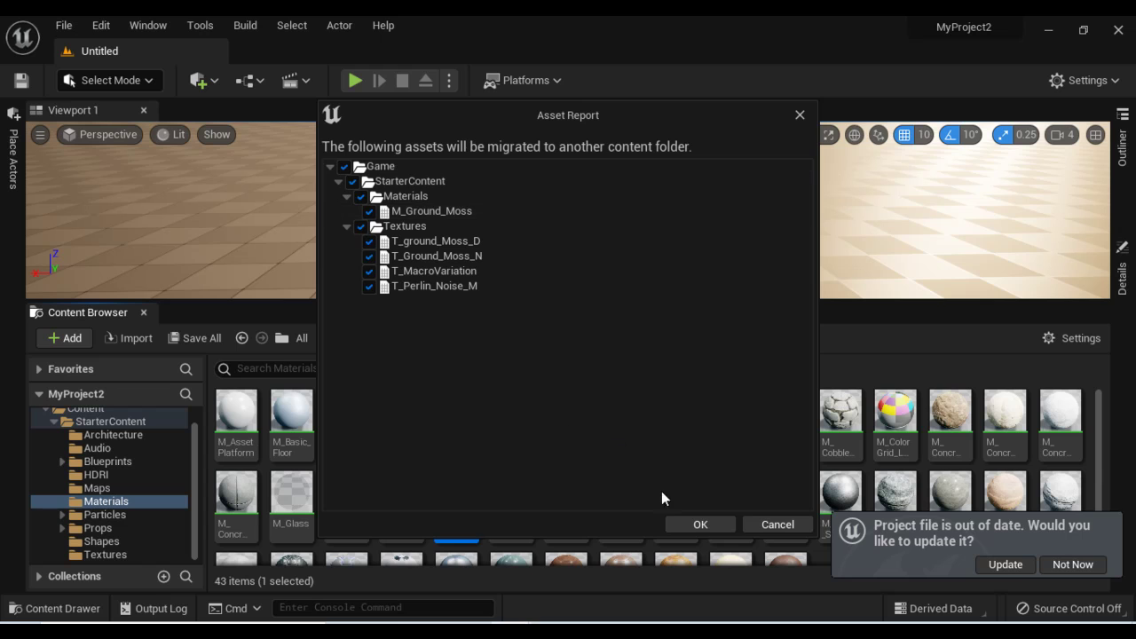
Accept the asset report and migrate M_Ground_Moss into Desktop > MyProject3 > Content
{"action": "left_click", "coordinate": [700, 525]}
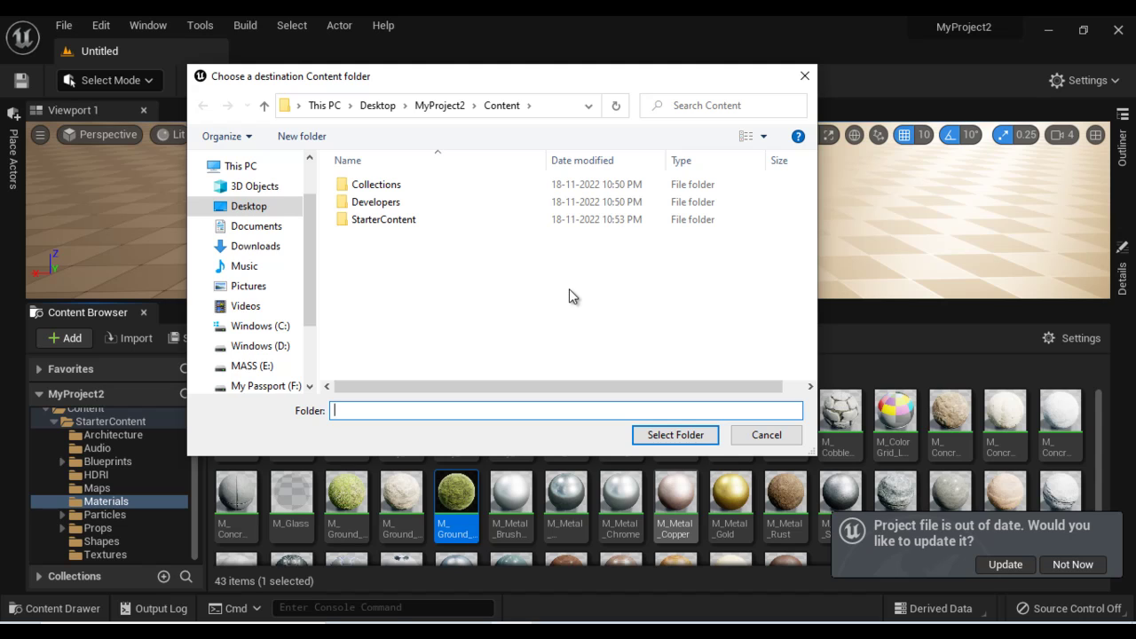
{"action": "left_click", "coordinate": [252, 209]}
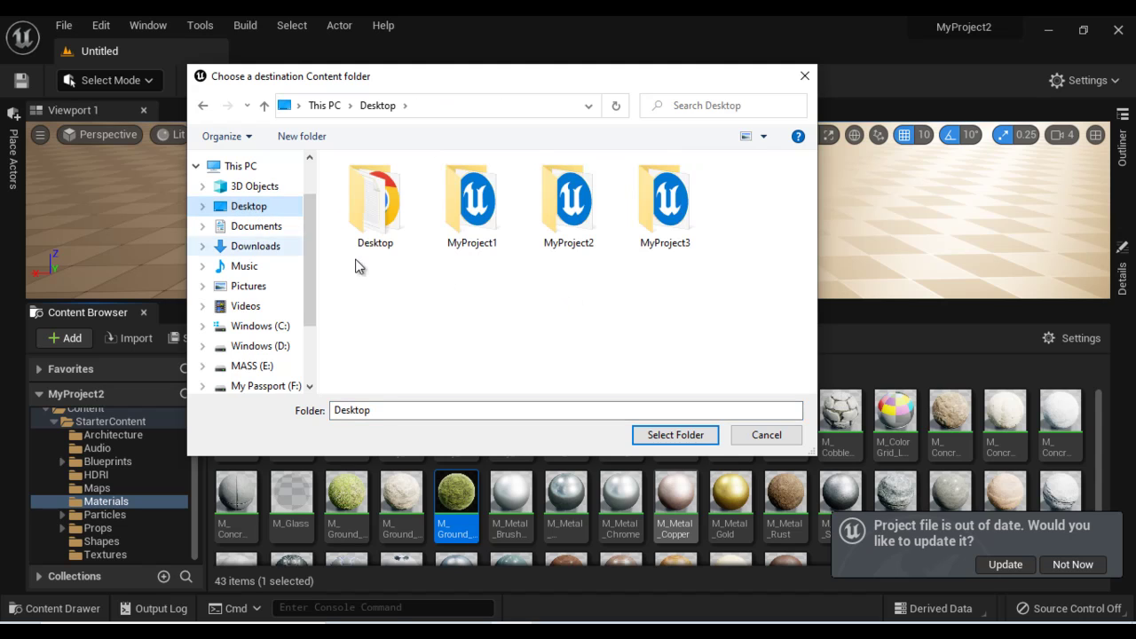
{"action": "double_click", "coordinate": [693, 208]}
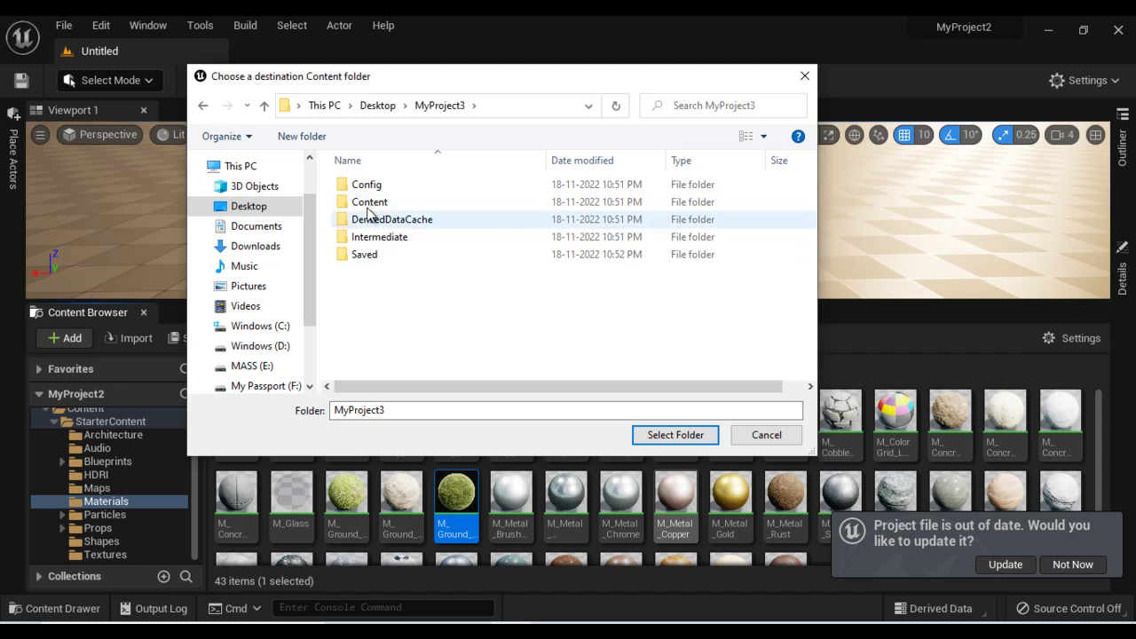
{"action": "left_click", "coordinate": [373, 203]}
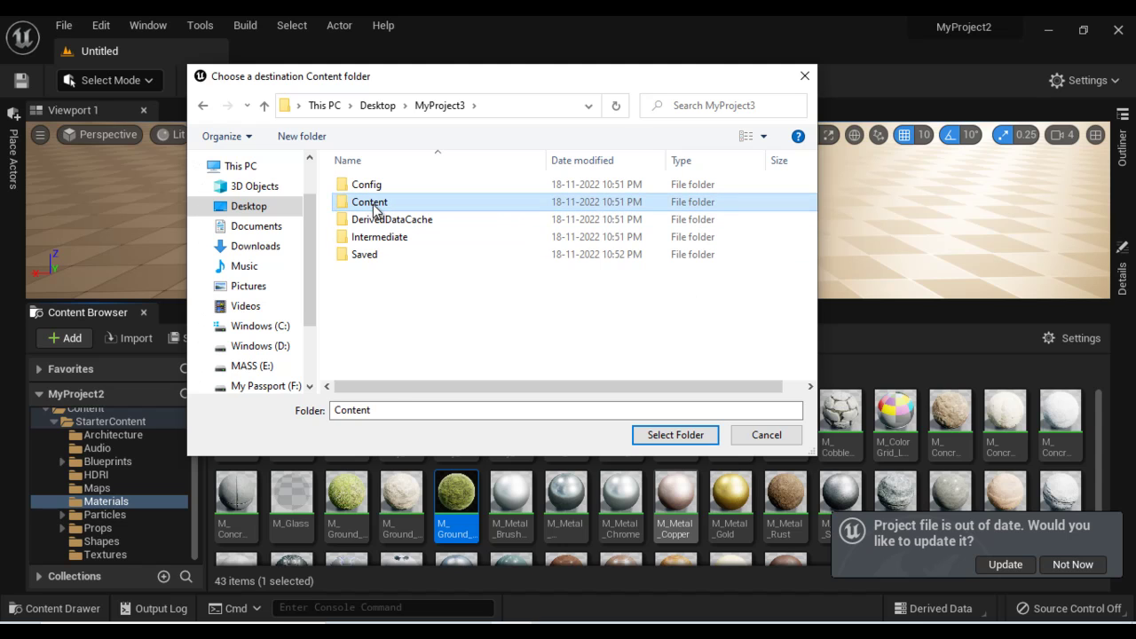
{"action": "left_click", "coordinate": [668, 435]}
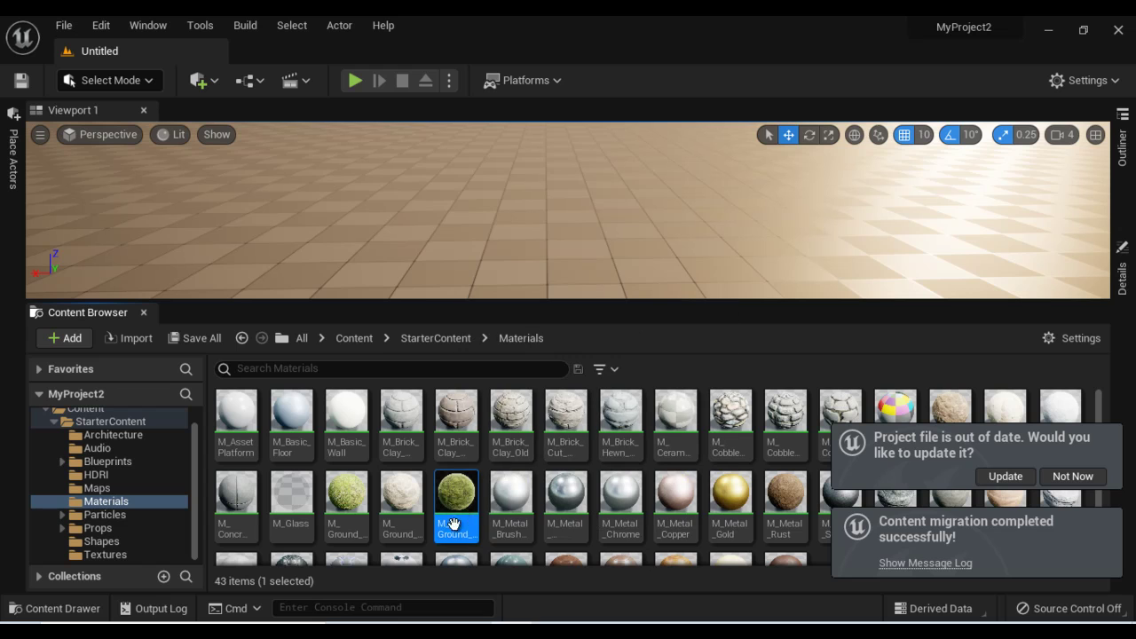
{"action": "left_click", "coordinate": [64, 25]}
Open MyProject3 and select M_Ground_Moss in its StarterContent > Materials folder
{"action": "left_click", "coordinate": [144, 317]}
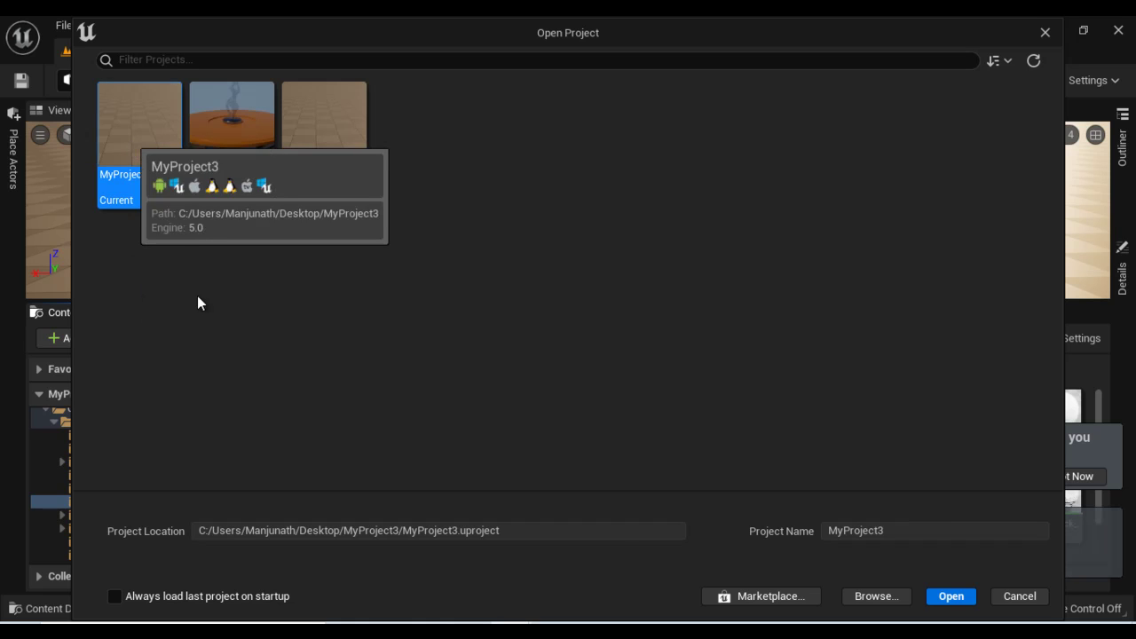
{"action": "left_click", "coordinate": [951, 596]}
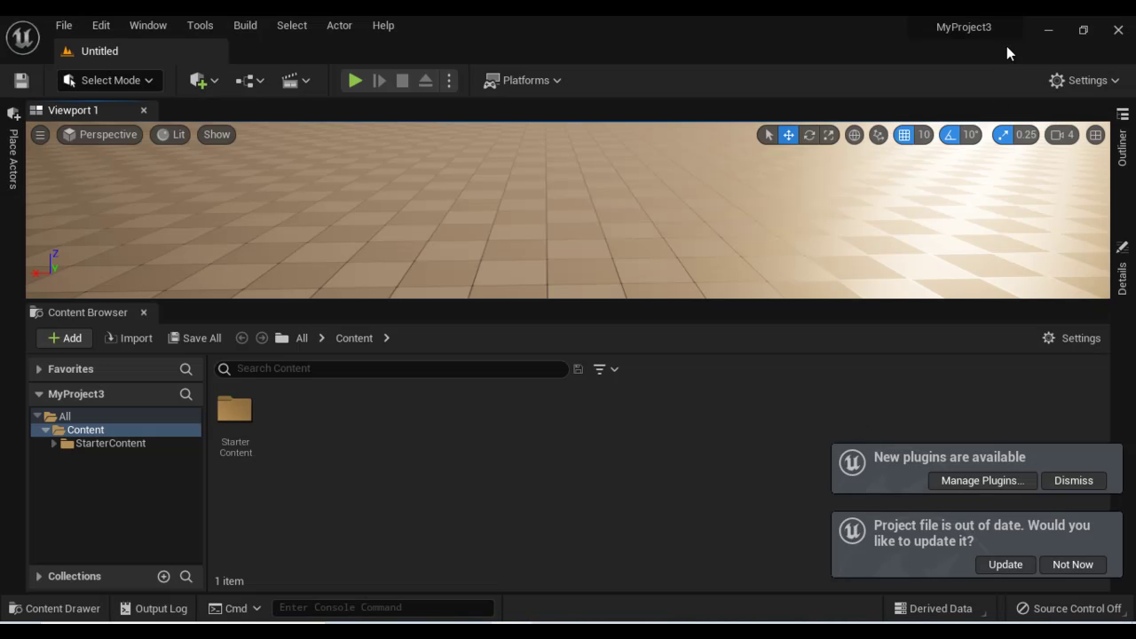
{"action": "mouse_move", "coordinate": [979, 37]}
{"action": "left_click", "coordinate": [97, 446]}
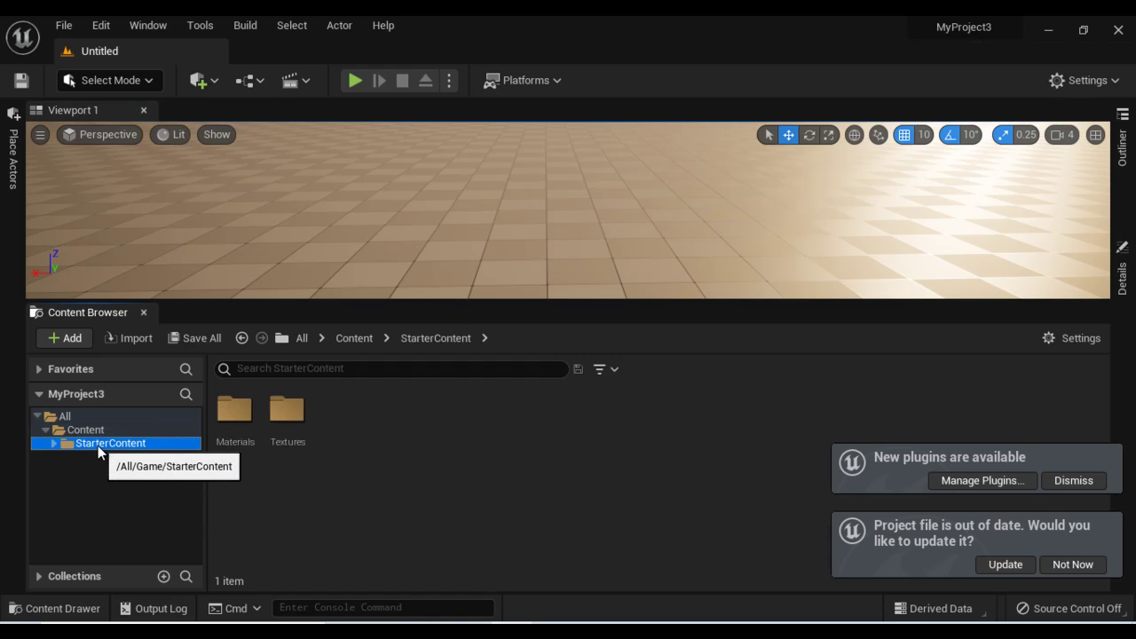
{"action": "double_click", "coordinate": [234, 403]}
{"action": "left_click", "coordinate": [238, 409]}
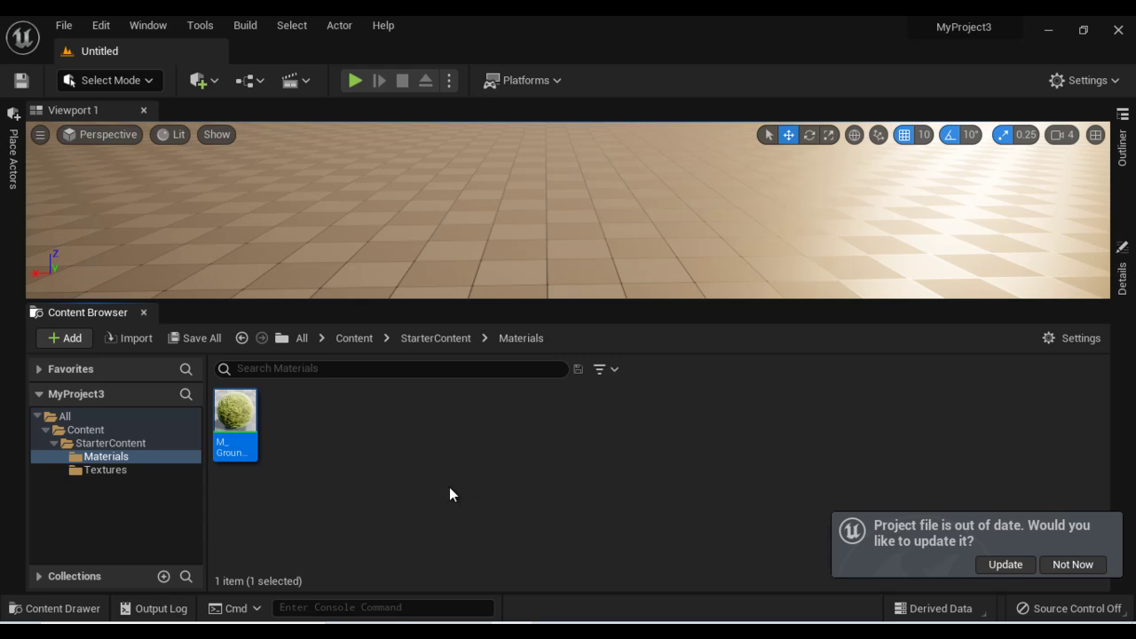
Check the Materials folder's context menu, then show M_Ground_Moss's Asset Actions submenu
{"action": "mouse_move", "coordinate": [238, 407]}
{"action": "right_click", "coordinate": [117, 461]}
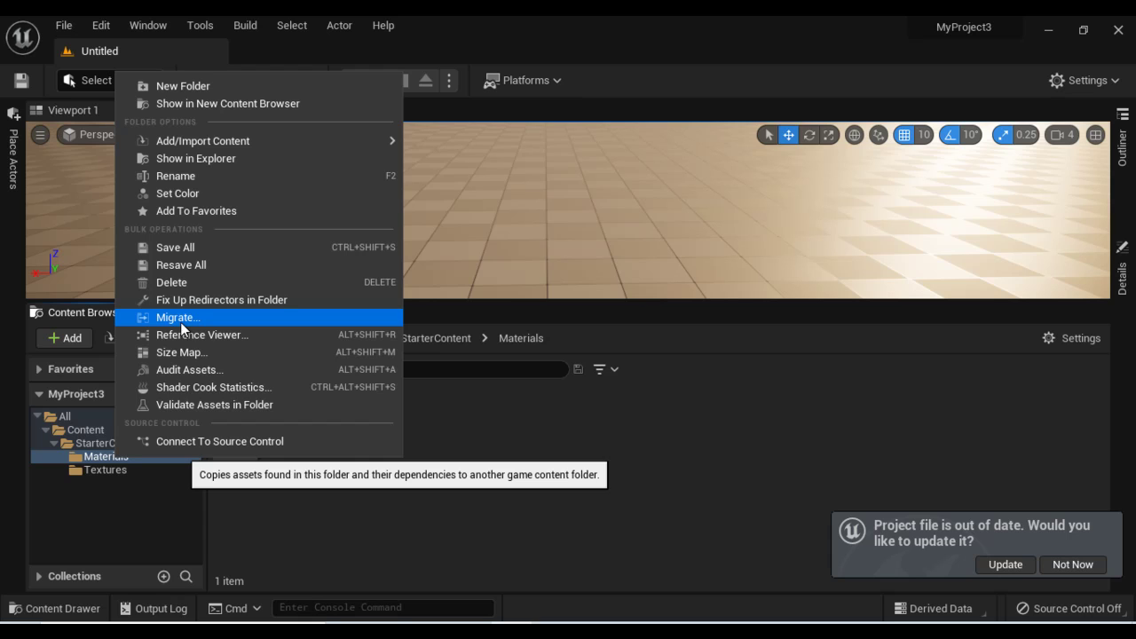
{"action": "left_click", "coordinate": [370, 522]}
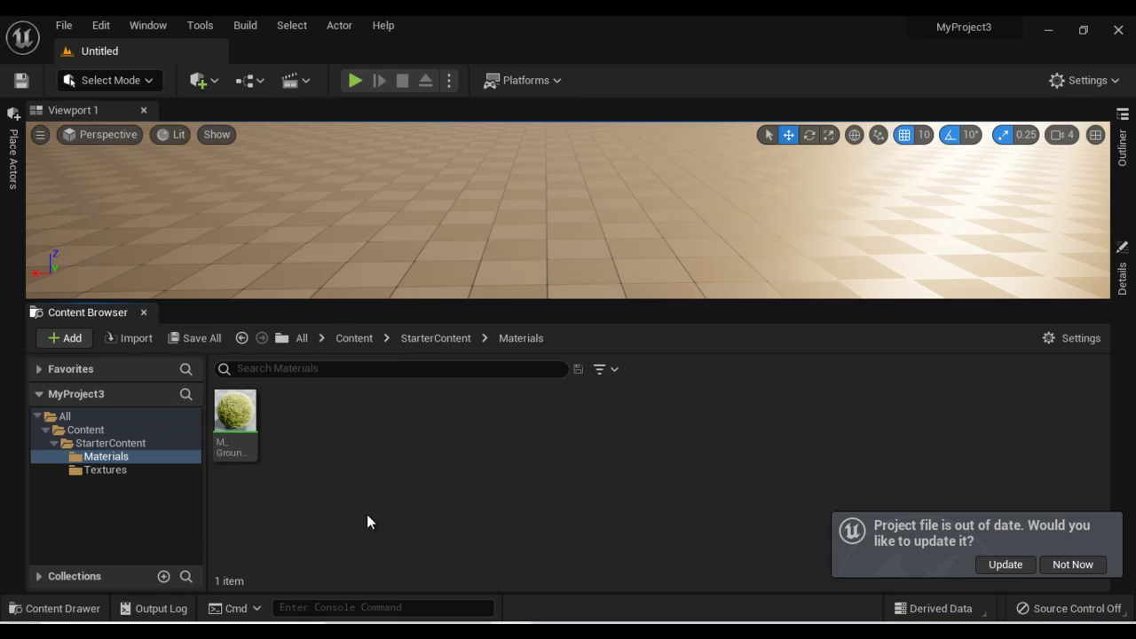
{"action": "right_click", "coordinate": [236, 423]}
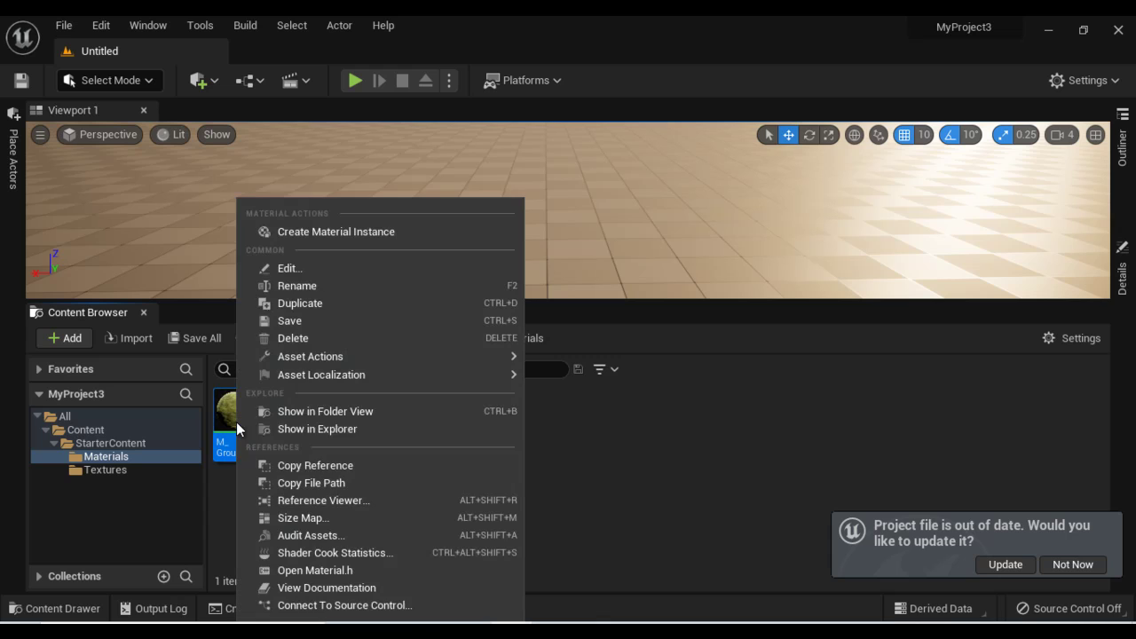
{"action": "mouse_move", "coordinate": [299, 354]}
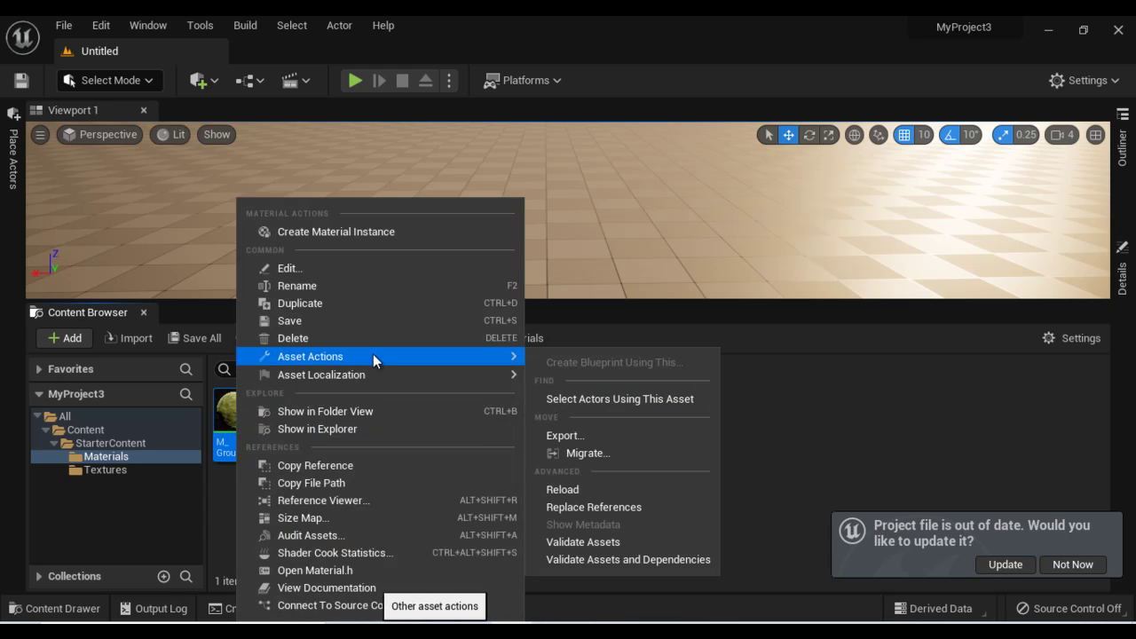